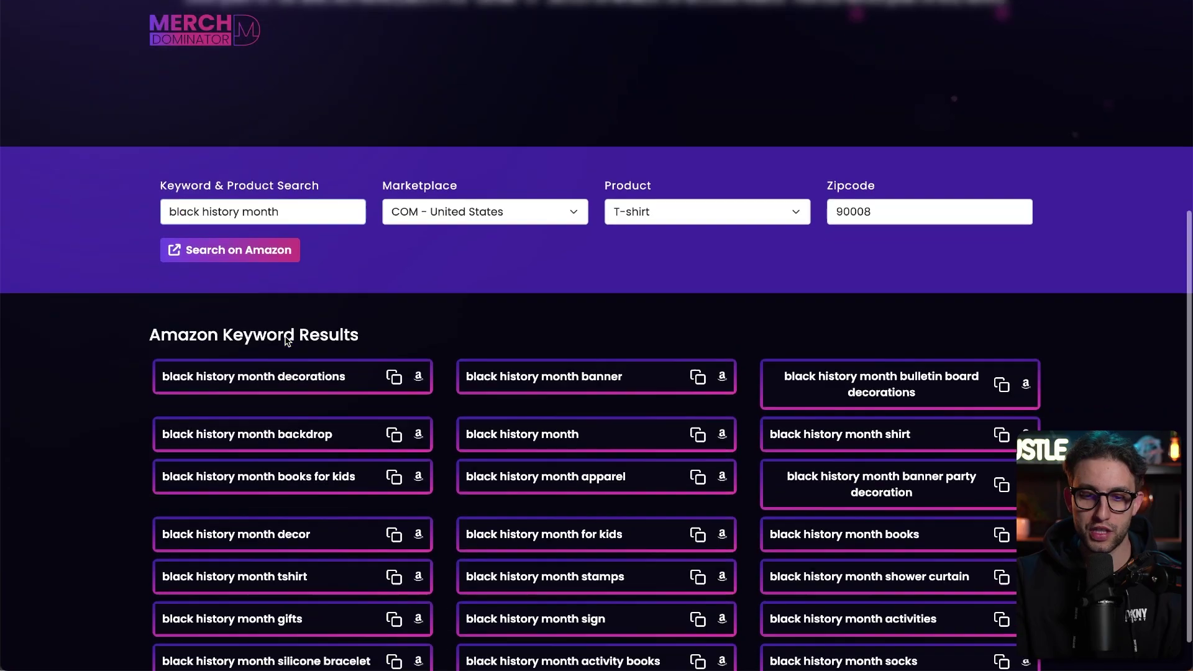
Step: Scroll through MerchDominator's keyword suggestions for black history month
scroll(285, 339, down, 1)
scroll(232, 470, up, 3)
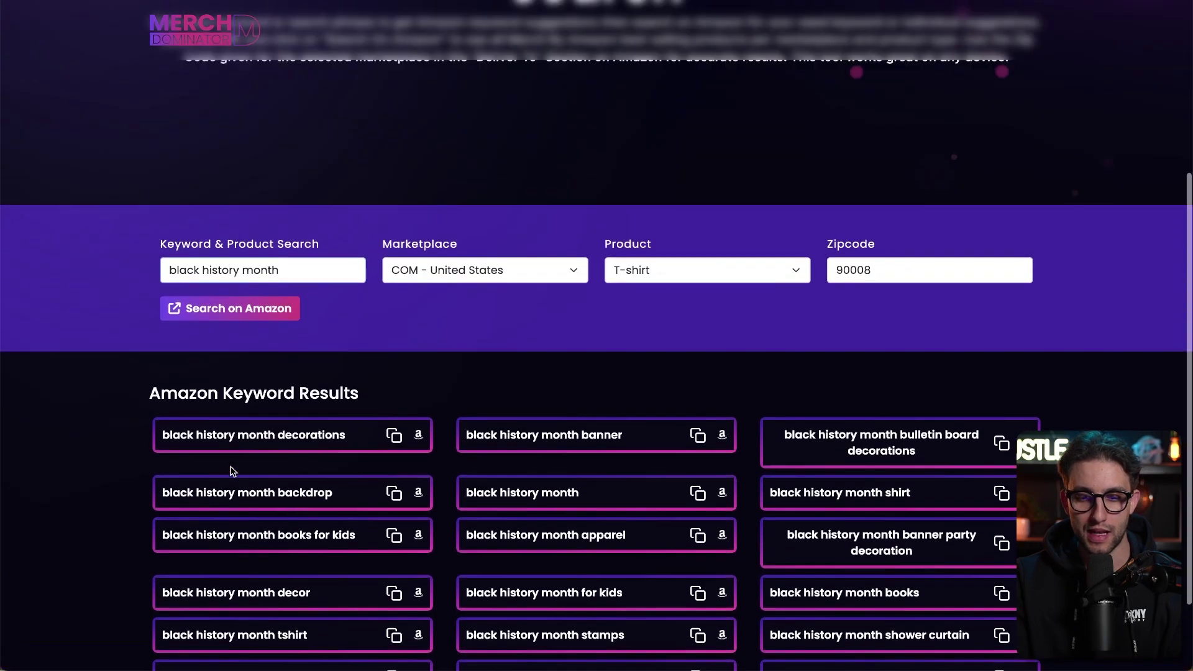
scroll(232, 471, down, 3)
scroll(273, 378, up, 3)
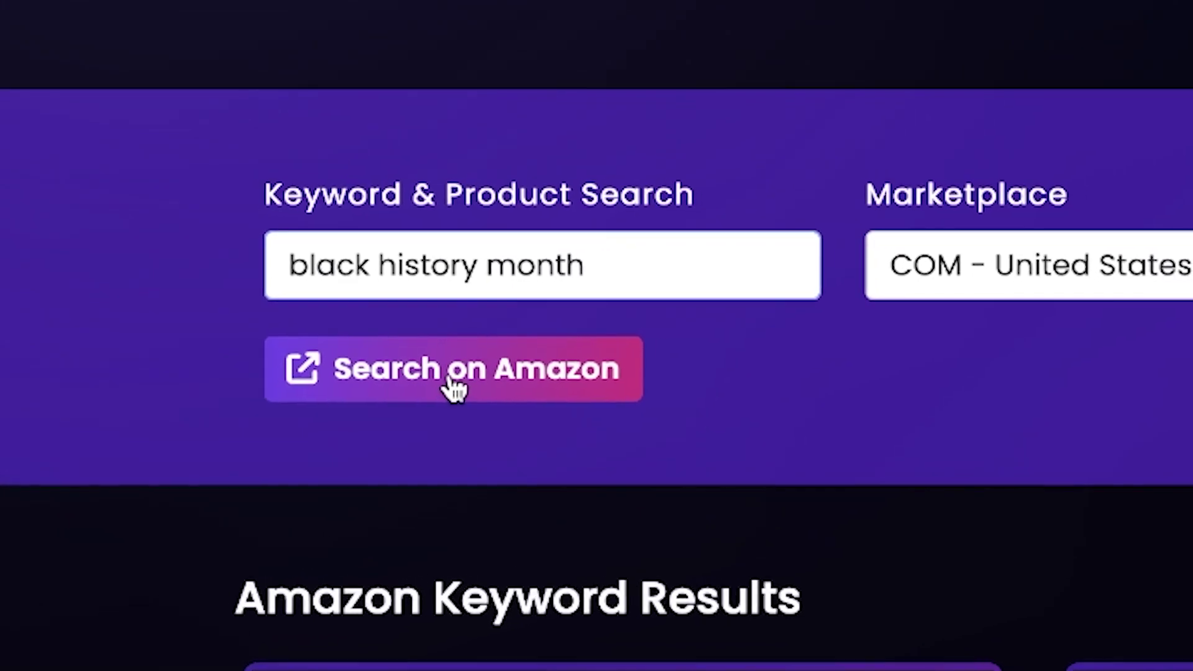
Step: Open and browse the Amazon t-shirt results for black history month
click(456, 389)
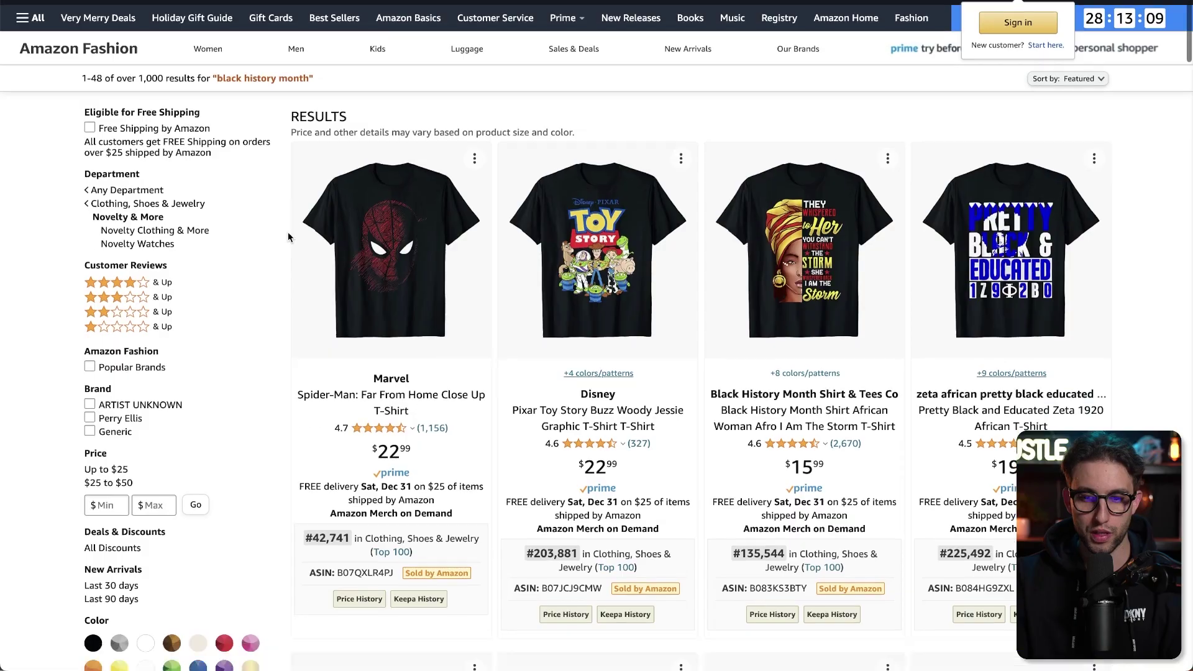
scroll(287, 237, down, 15)
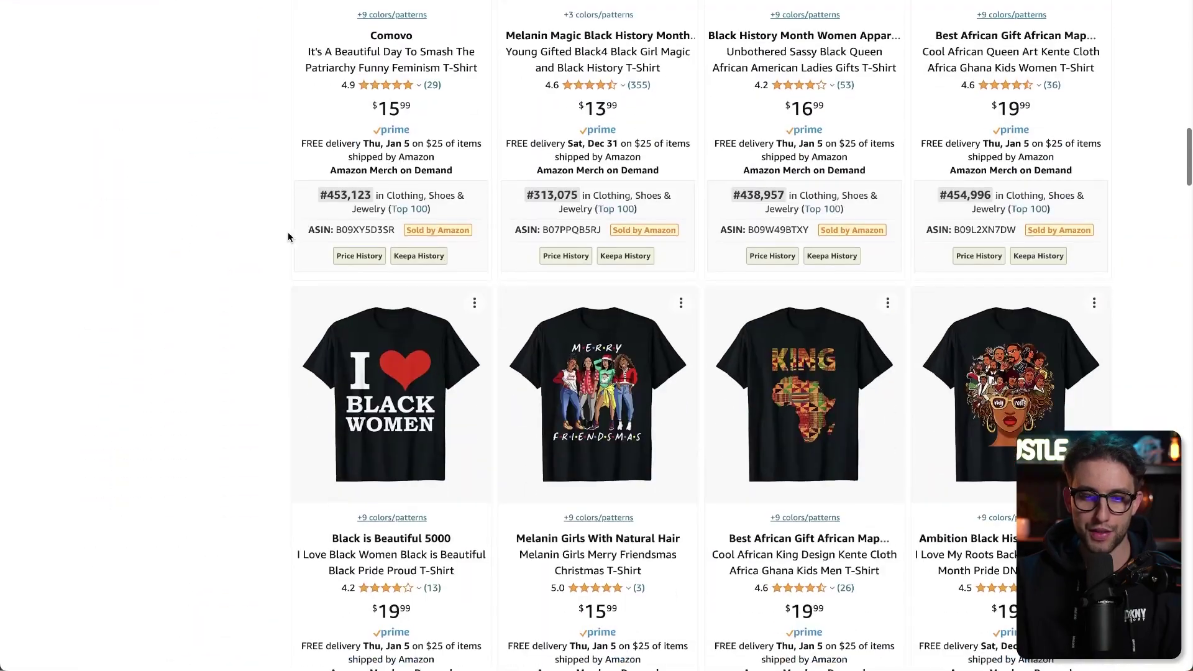
scroll(288, 237, down, 10)
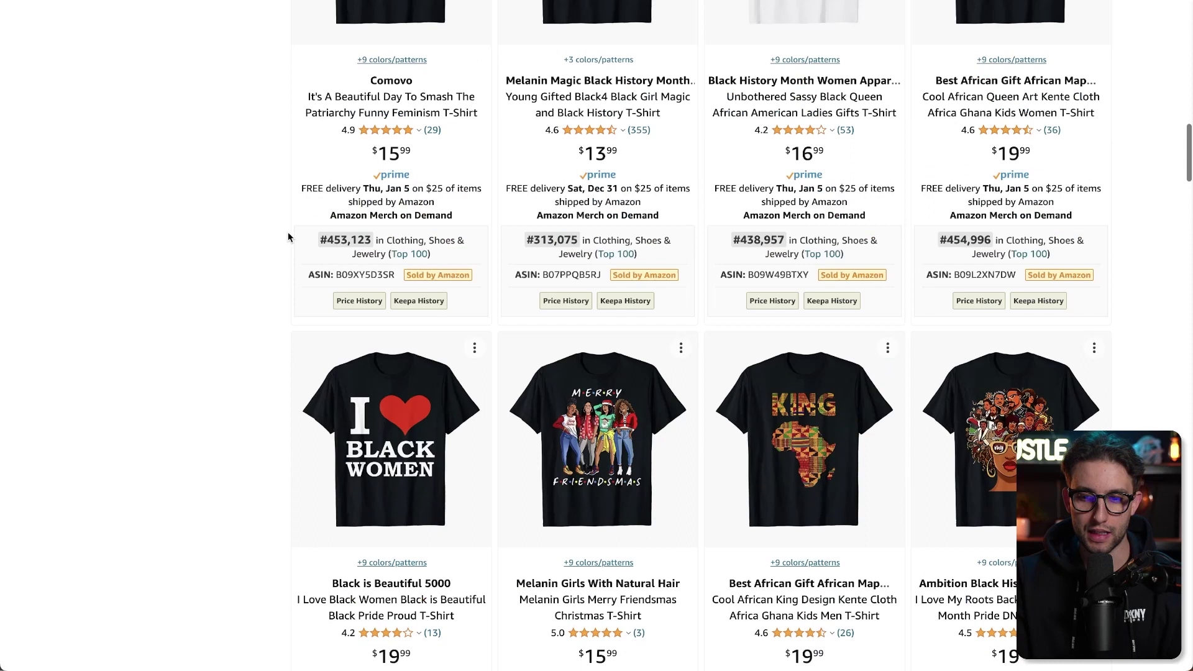
Step: Select the 'Unapologetically Dope' title, search Amazon for it and browse the DOPE silhouette designs
mouse_move(973, 161)
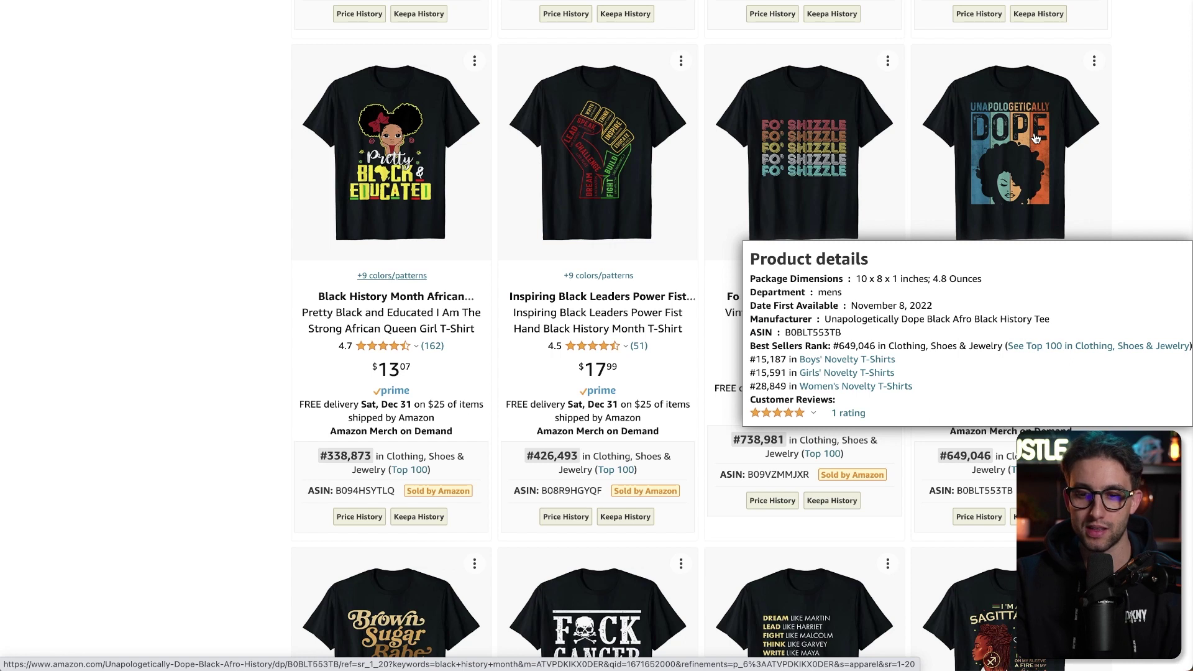
drag(924, 296, 1043, 299)
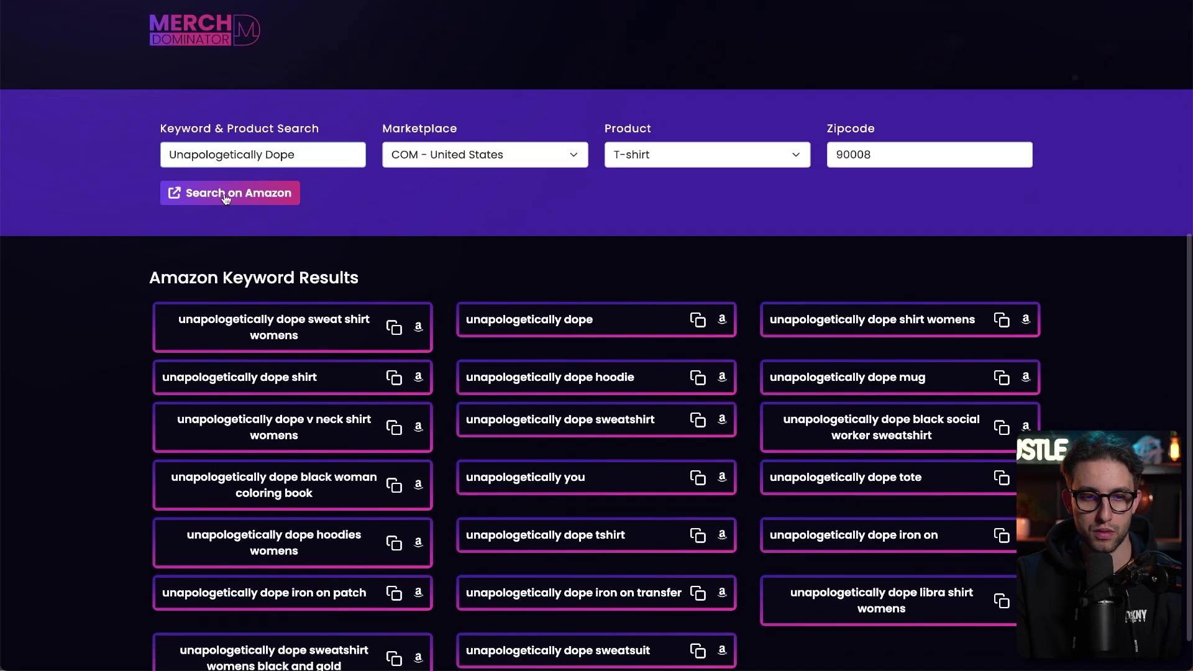
click(226, 198)
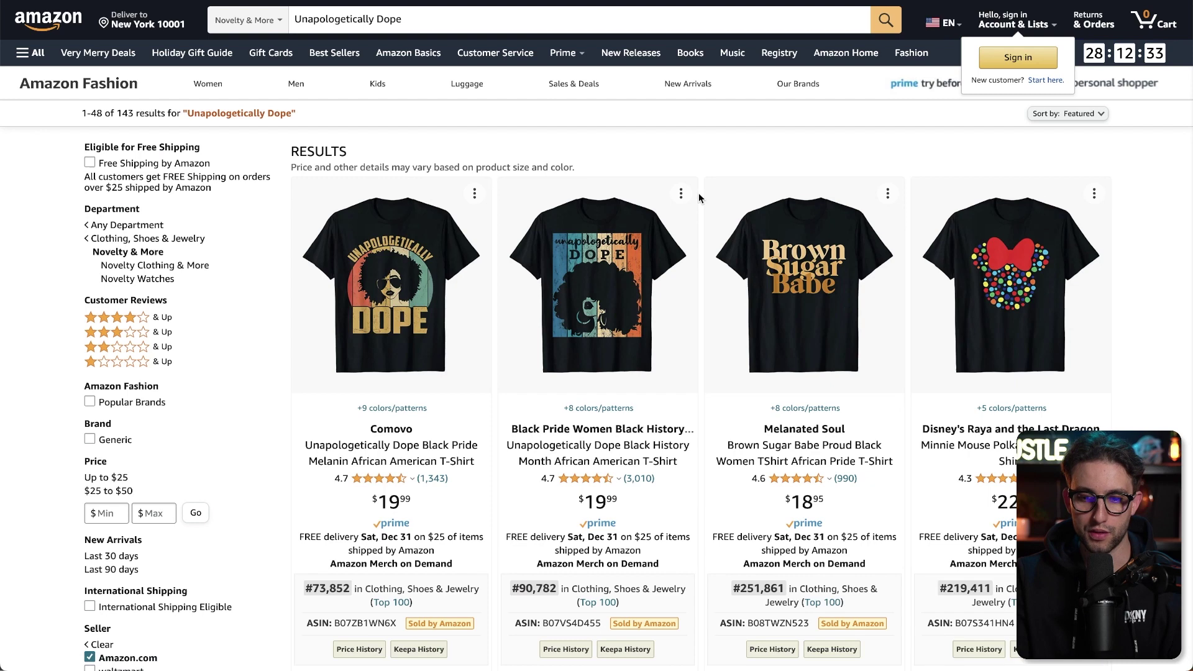
scroll(699, 192, down, 8)
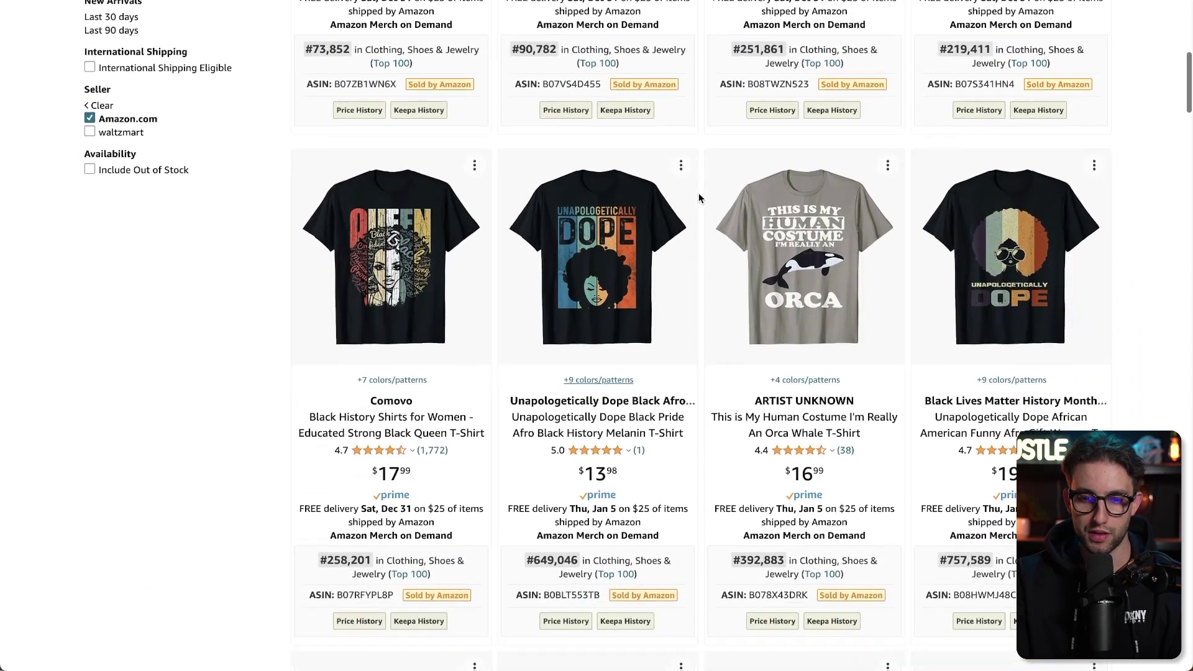
scroll(698, 198, down, 3)
scroll(698, 195, up, 10)
mouse_move(639, 233)
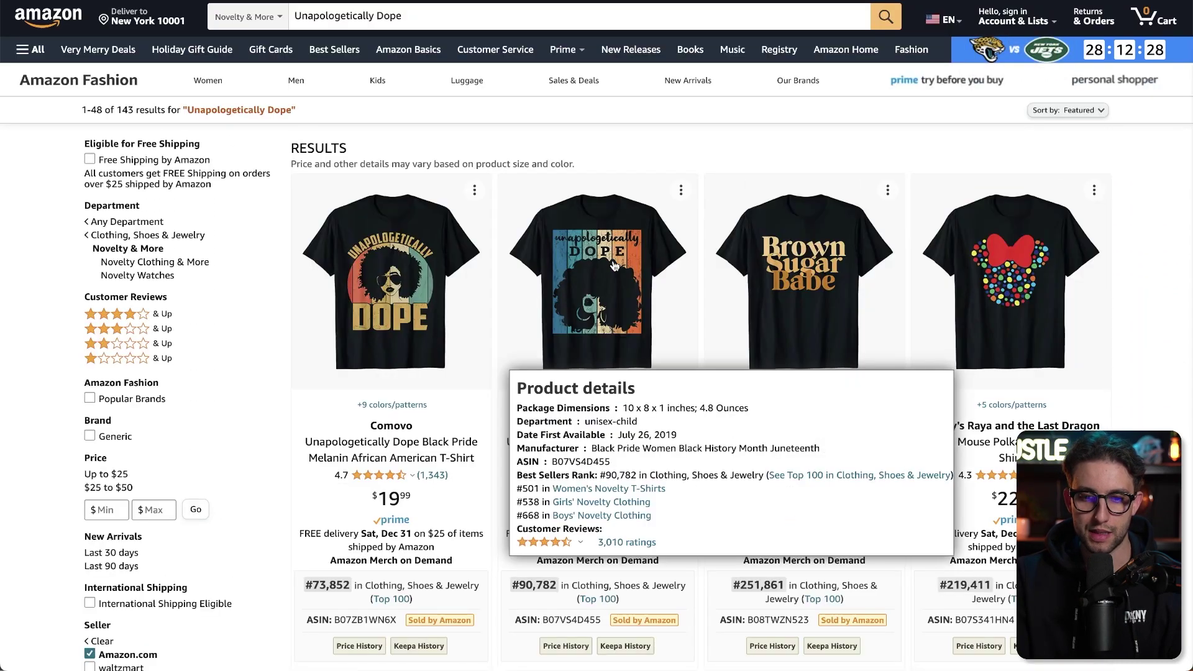
scroll(612, 268, down, 8)
scroll(614, 275, up, 10)
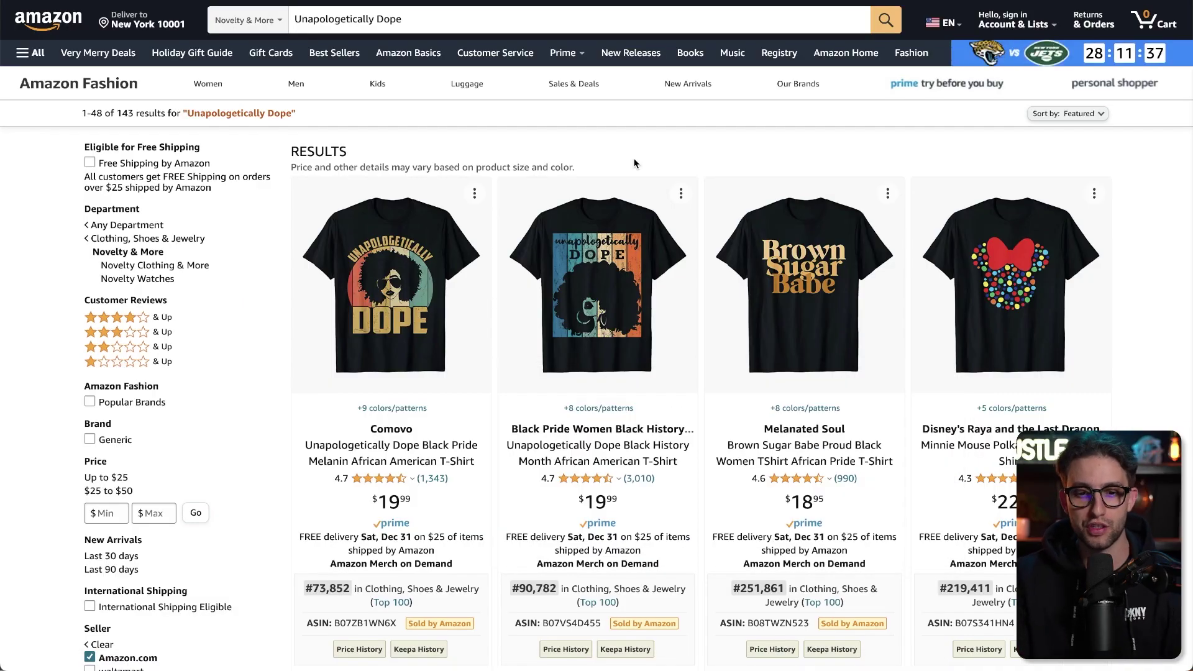
mouse_move(550, 252)
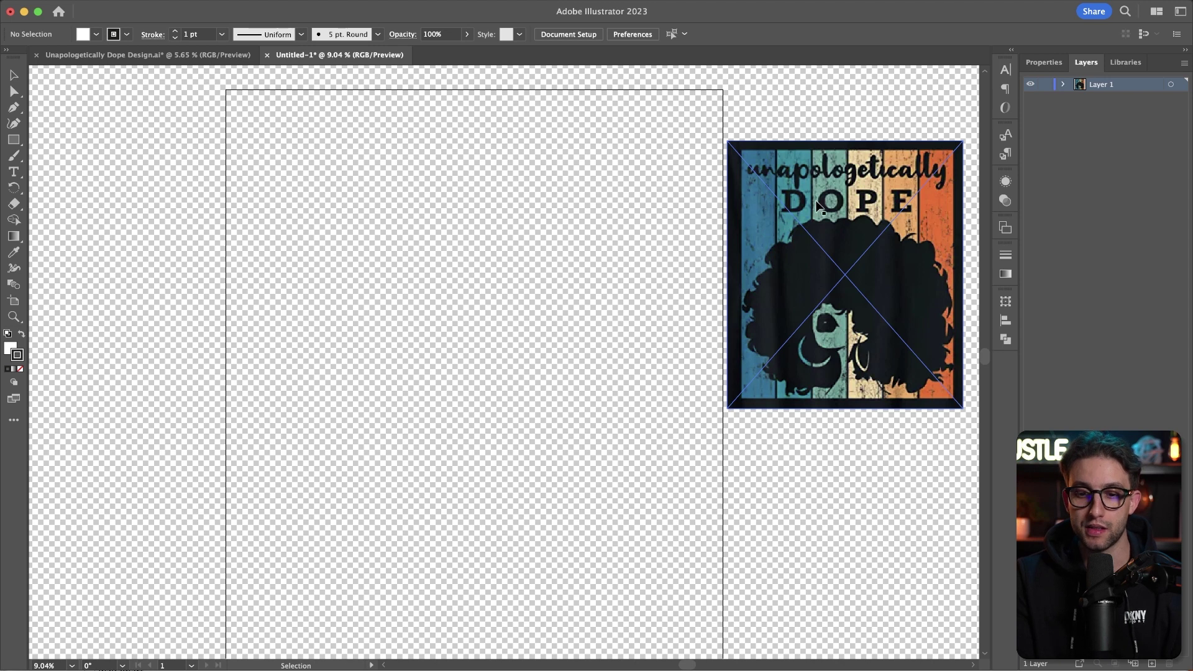
Step: Image-trace the placed Unapologetically Dope screenshot with Low Fidelity Photo and expand it into vector paths
click(771, 213)
click(348, 1)
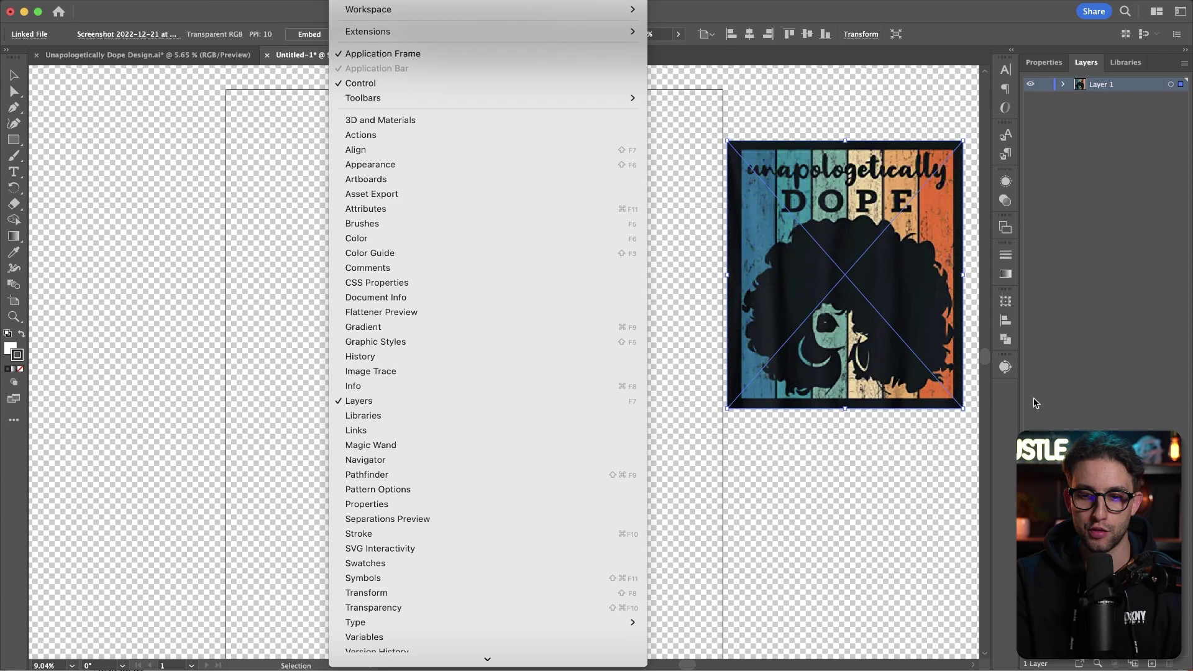
click(1014, 386)
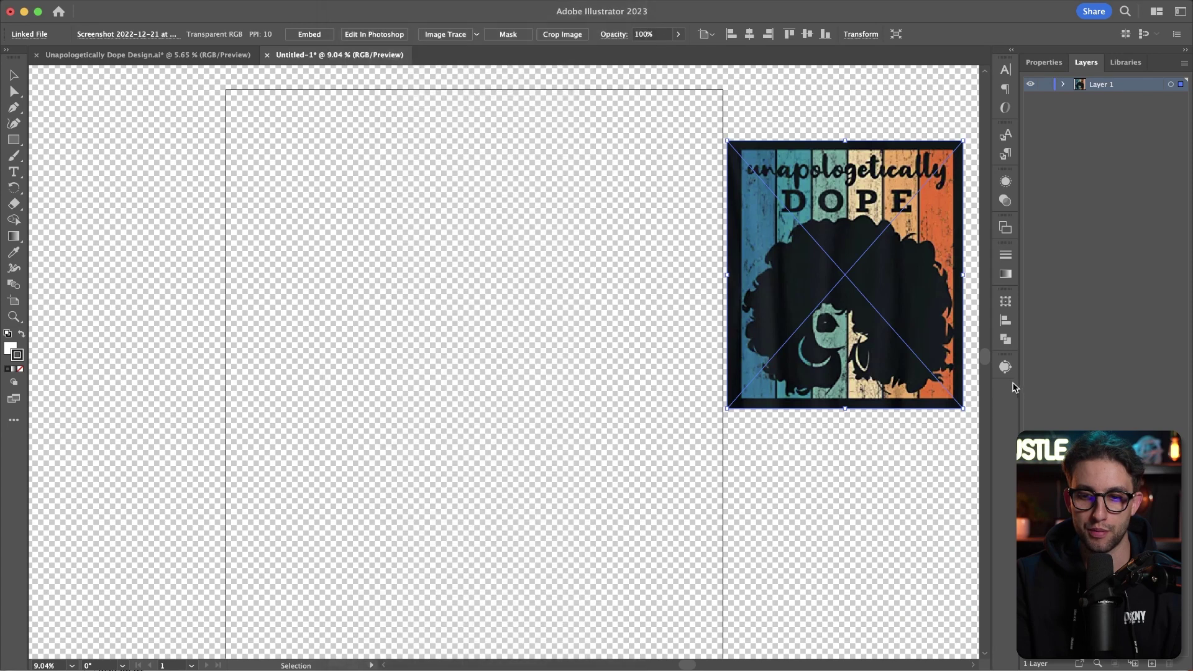
click(1004, 369)
click(870, 405)
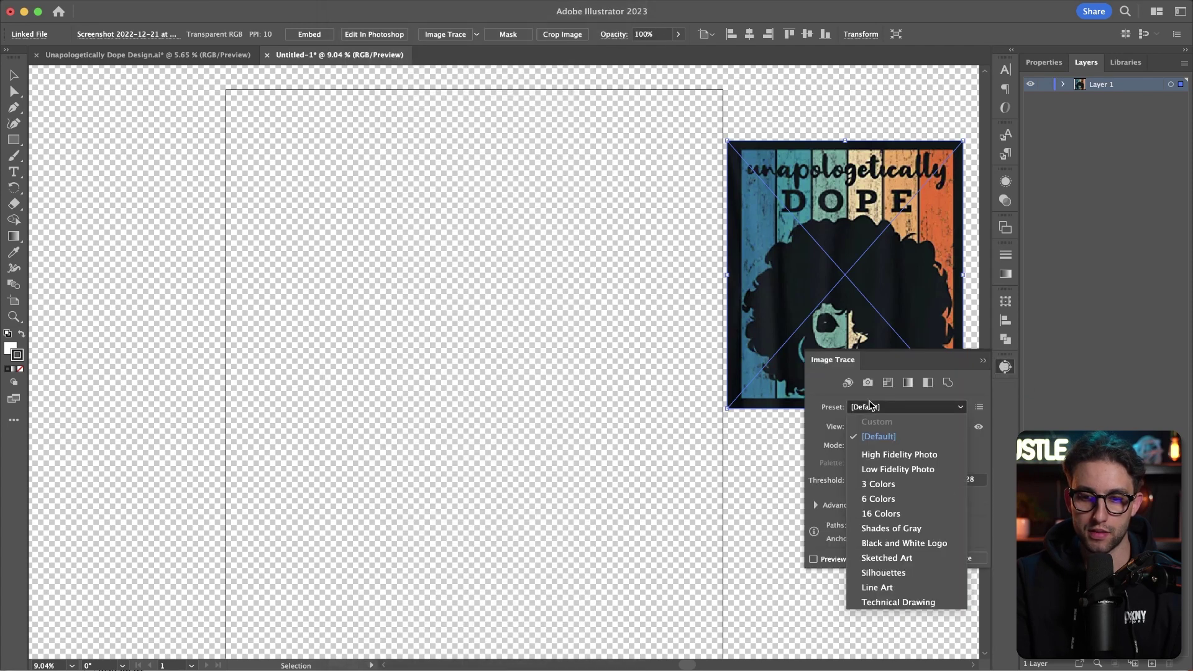
click(873, 469)
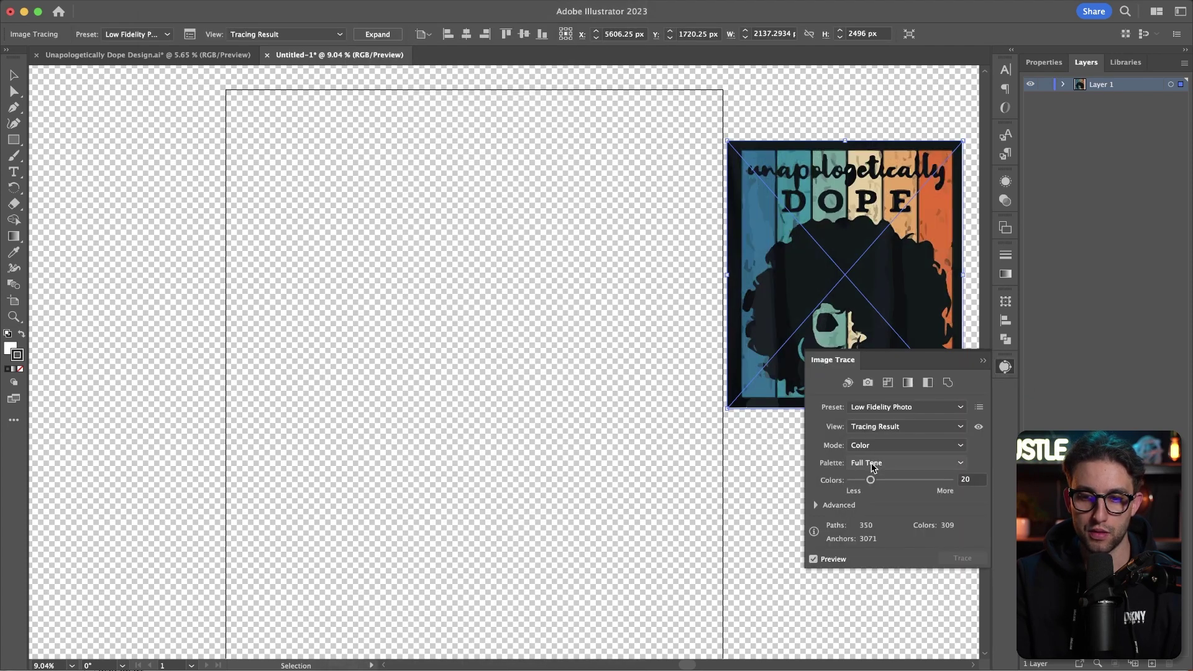
click(178, 119)
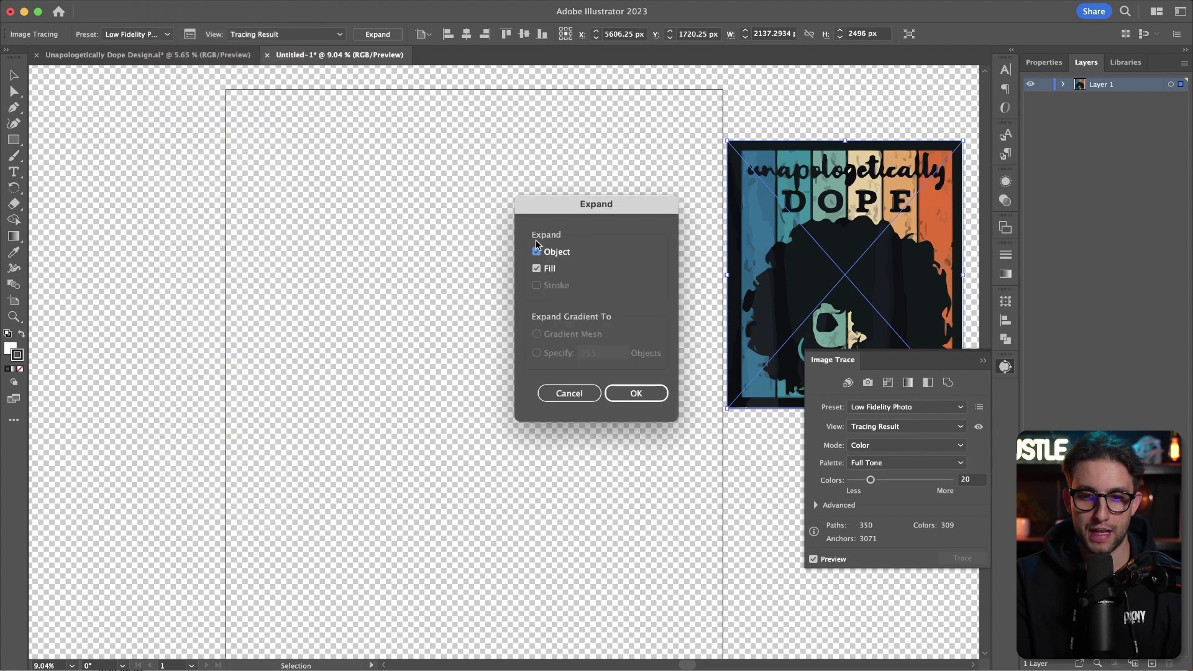
click(632, 395)
Step: Draw a tall white stripe at the artboard's left edge and duplicate it into six side-by-side stripes
click(636, 220)
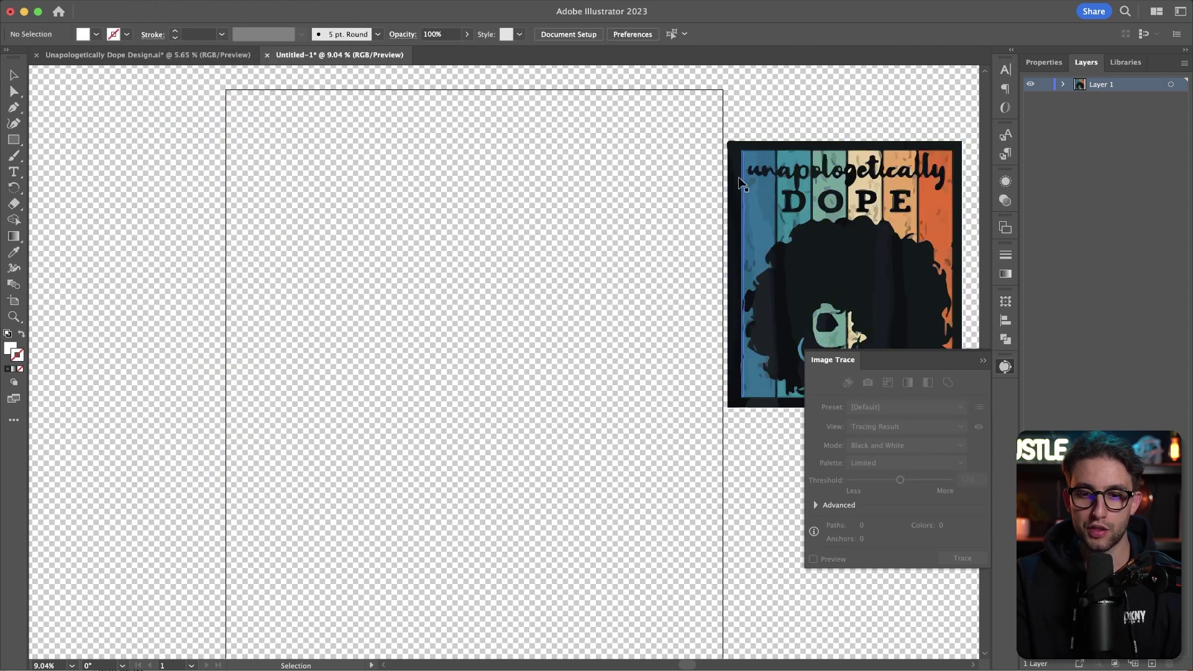
click(14, 143)
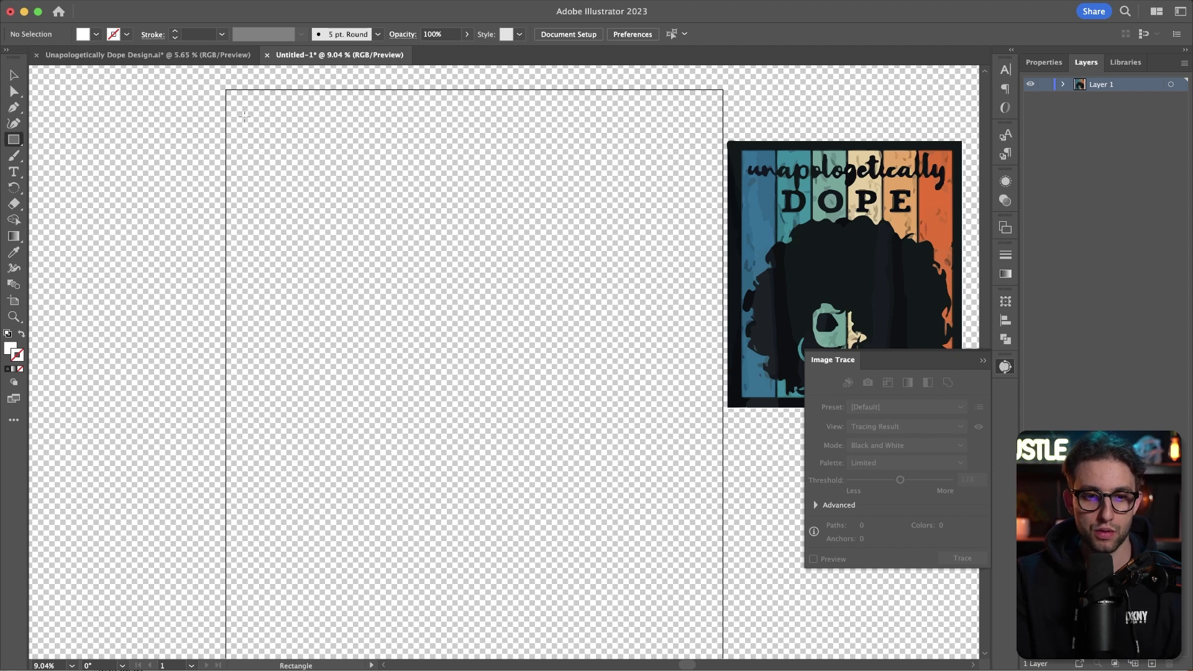
drag(244, 112, 311, 618)
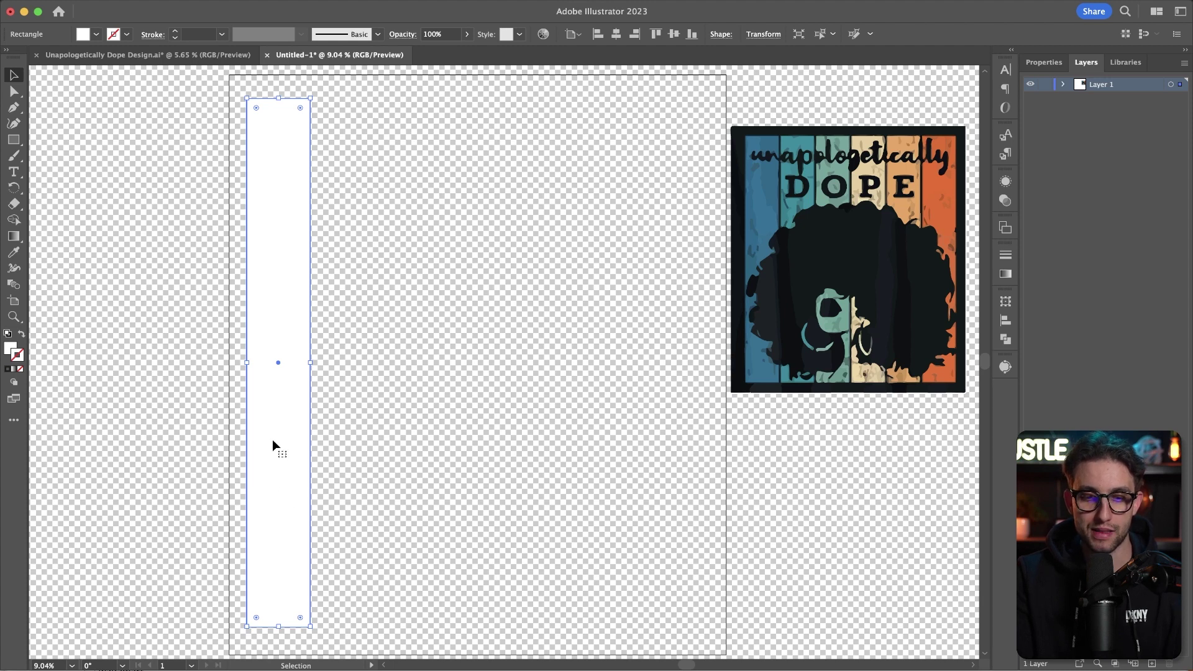
drag(269, 458, 346, 456)
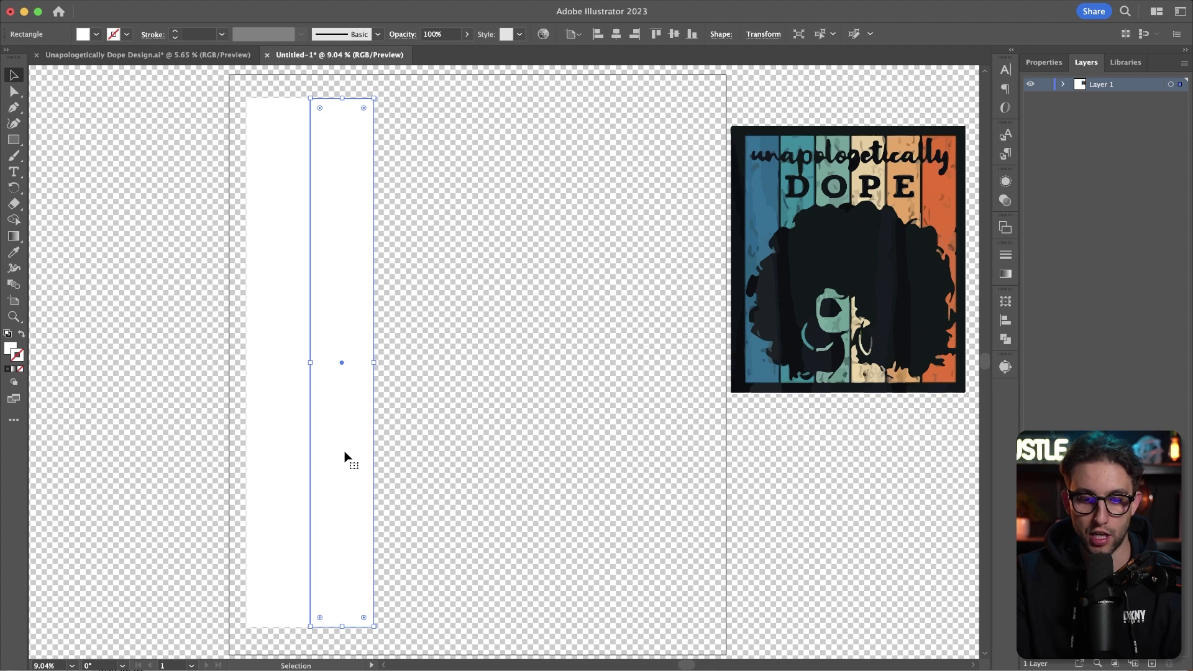
key(super+d)
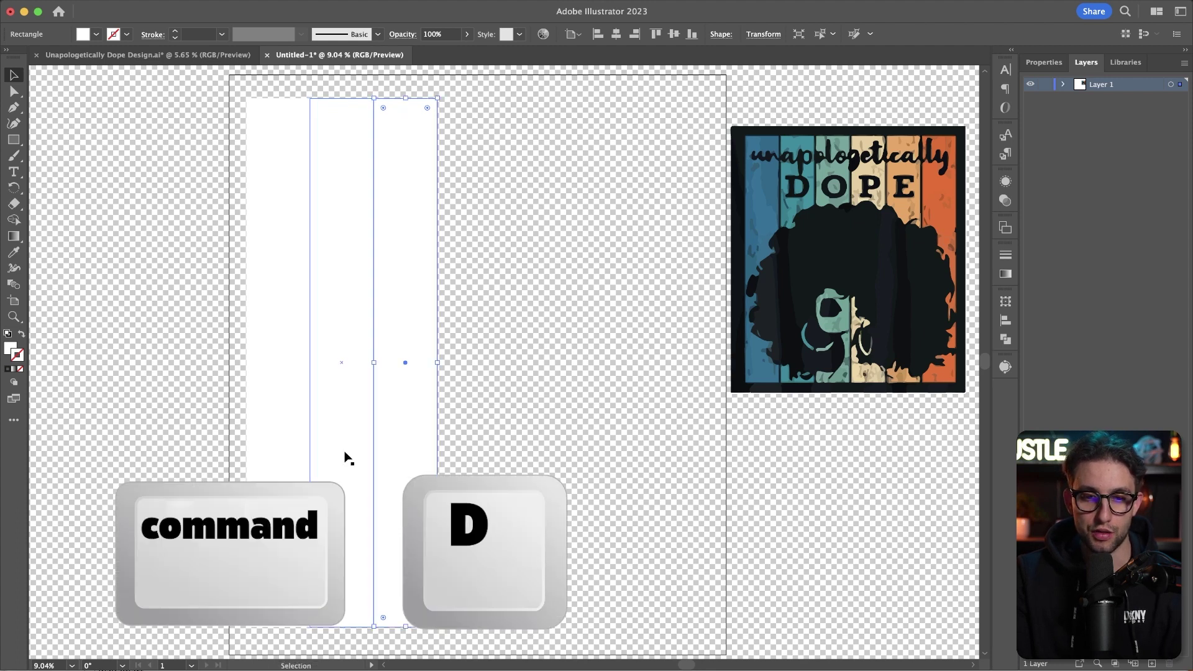
key(super+d)
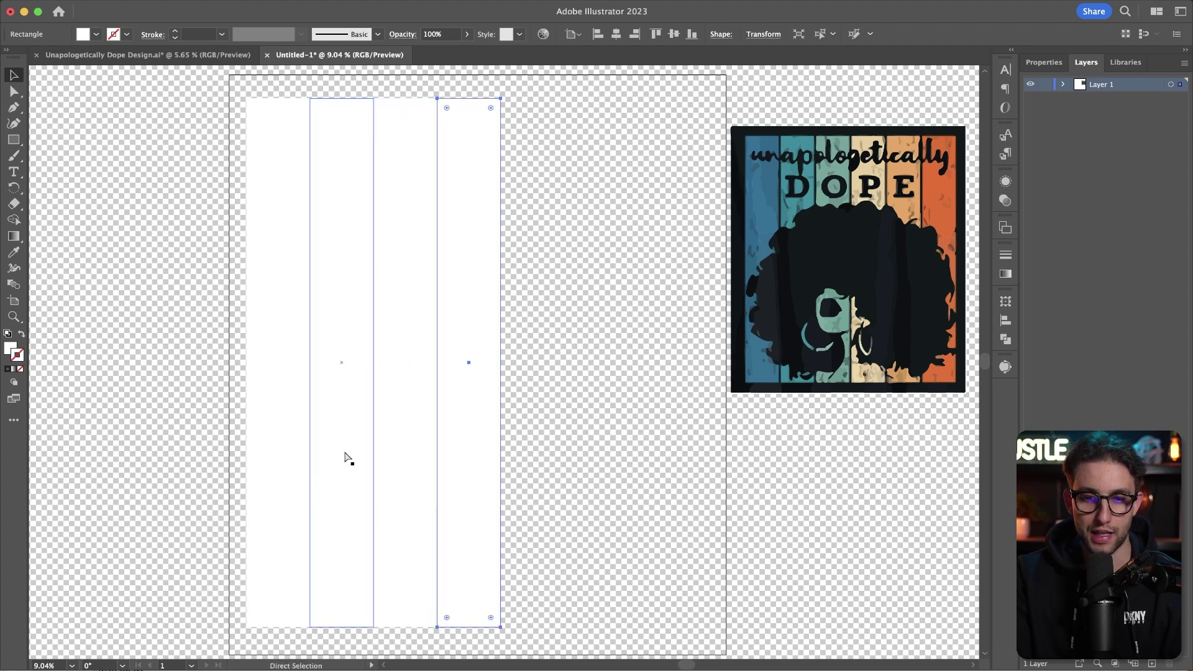
key(super+d)
key(super+d)
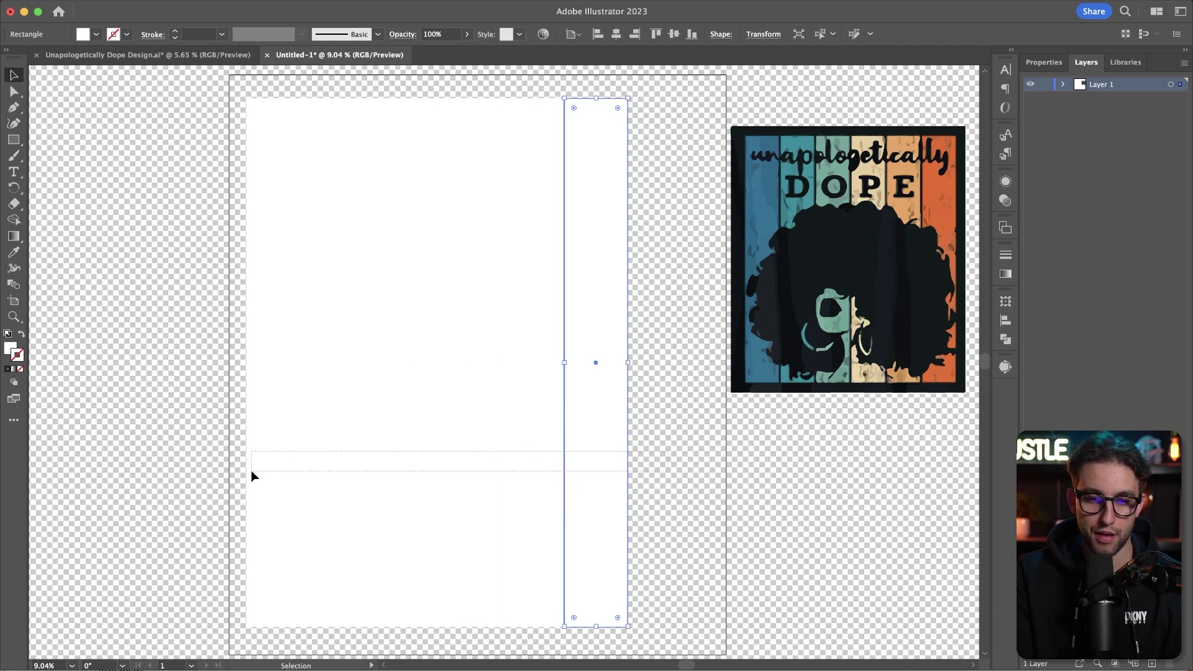
Step: Stretch the six stripes across the full artboard width and group them
drag(252, 472, 242, 477)
drag(629, 365, 719, 365)
key(super+g)
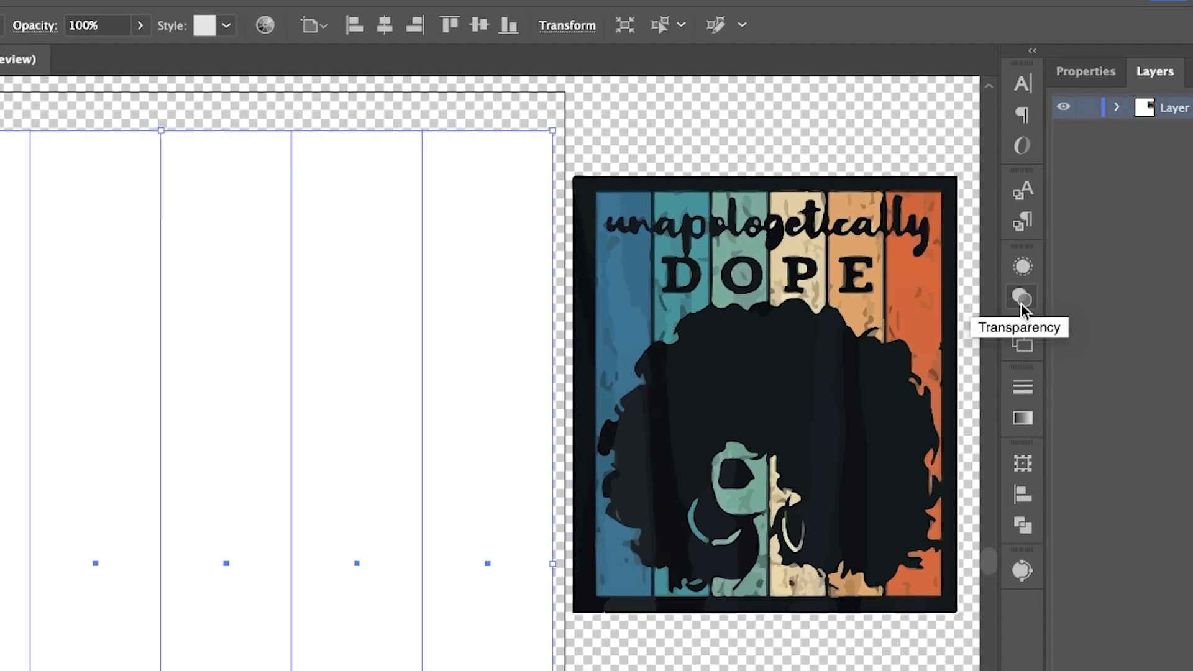
Step: Make the stripe group an unclipped opacity mask and start editing the mask
click(1006, 200)
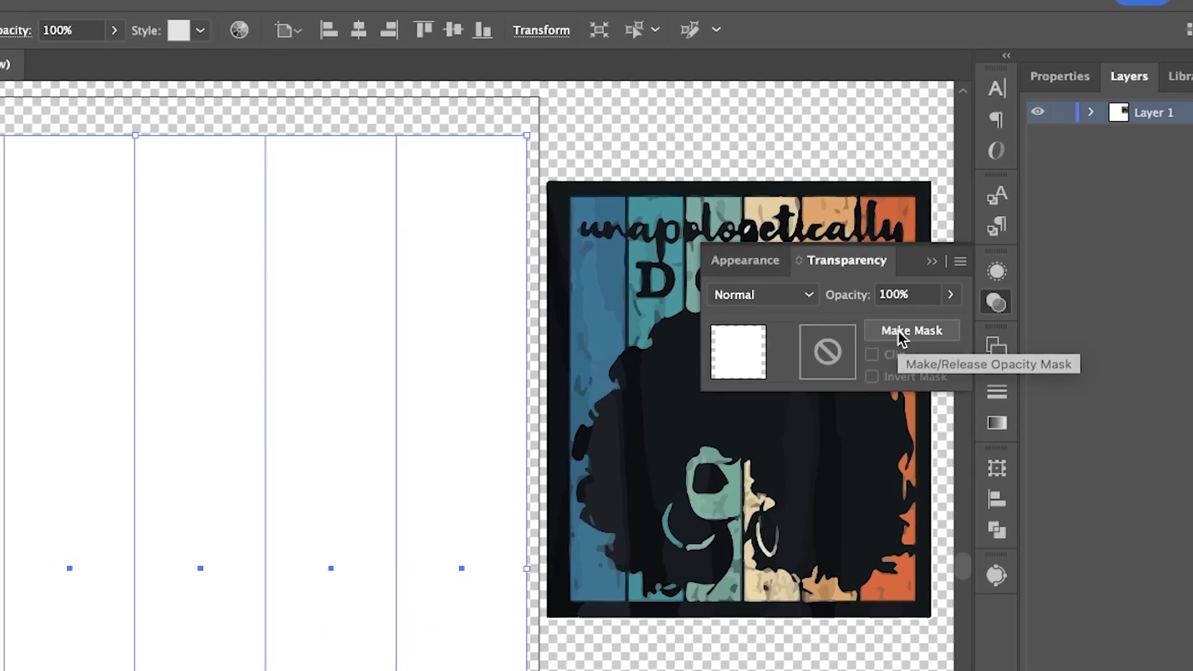
click(914, 328)
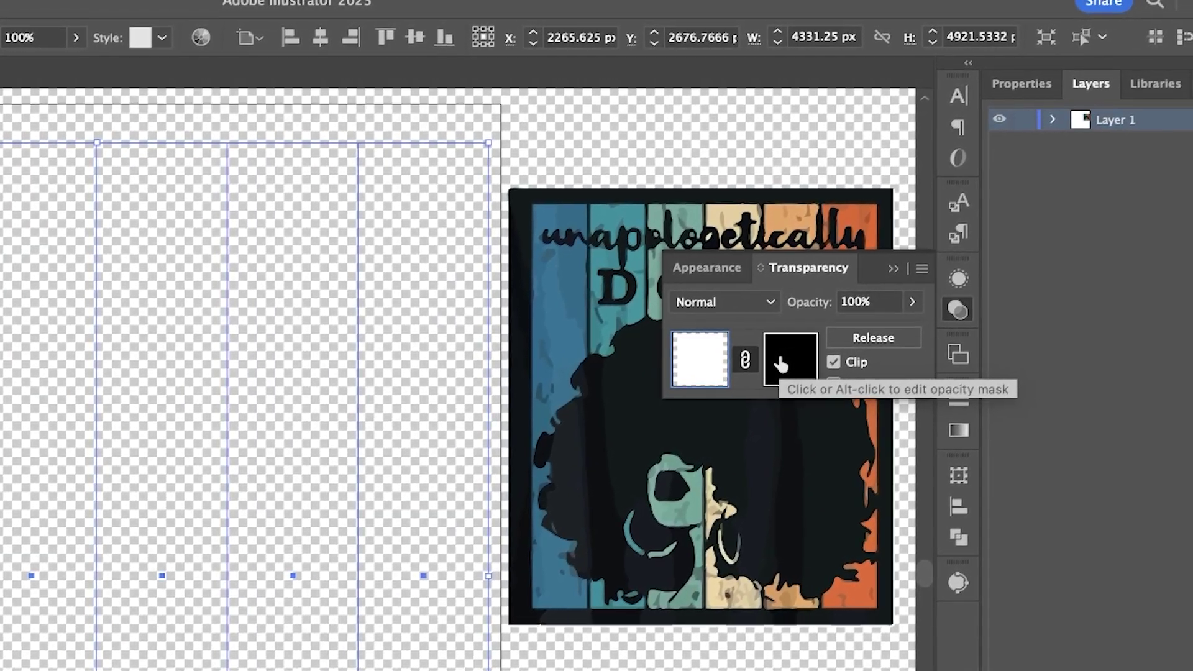
click(781, 364)
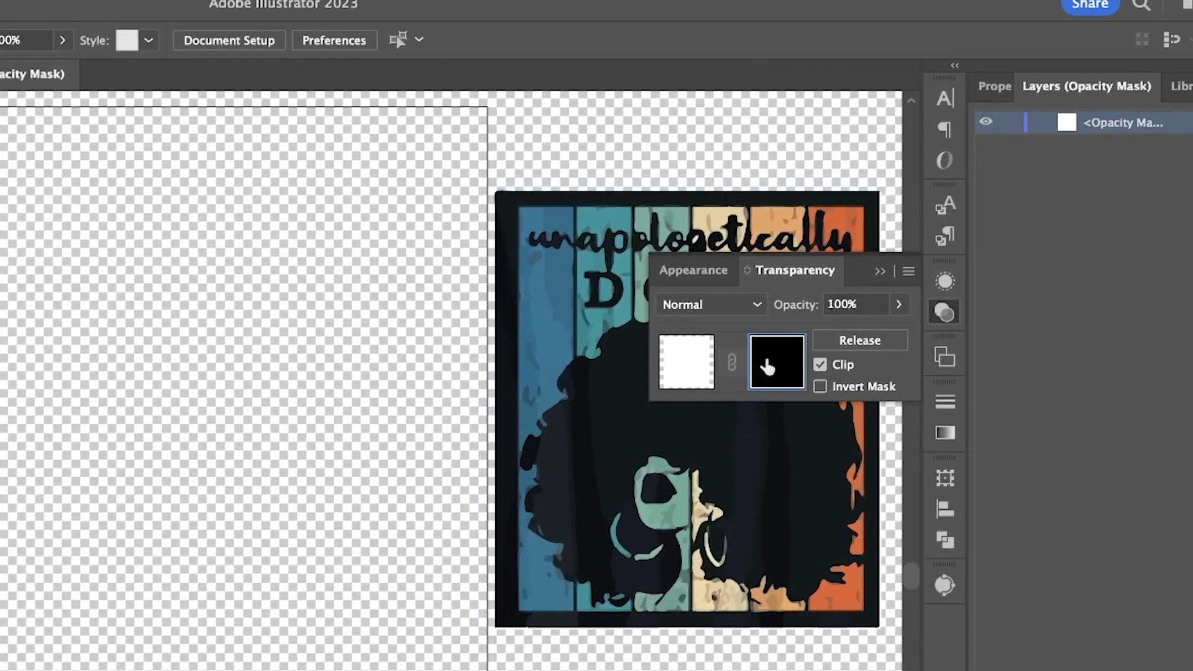
click(833, 362)
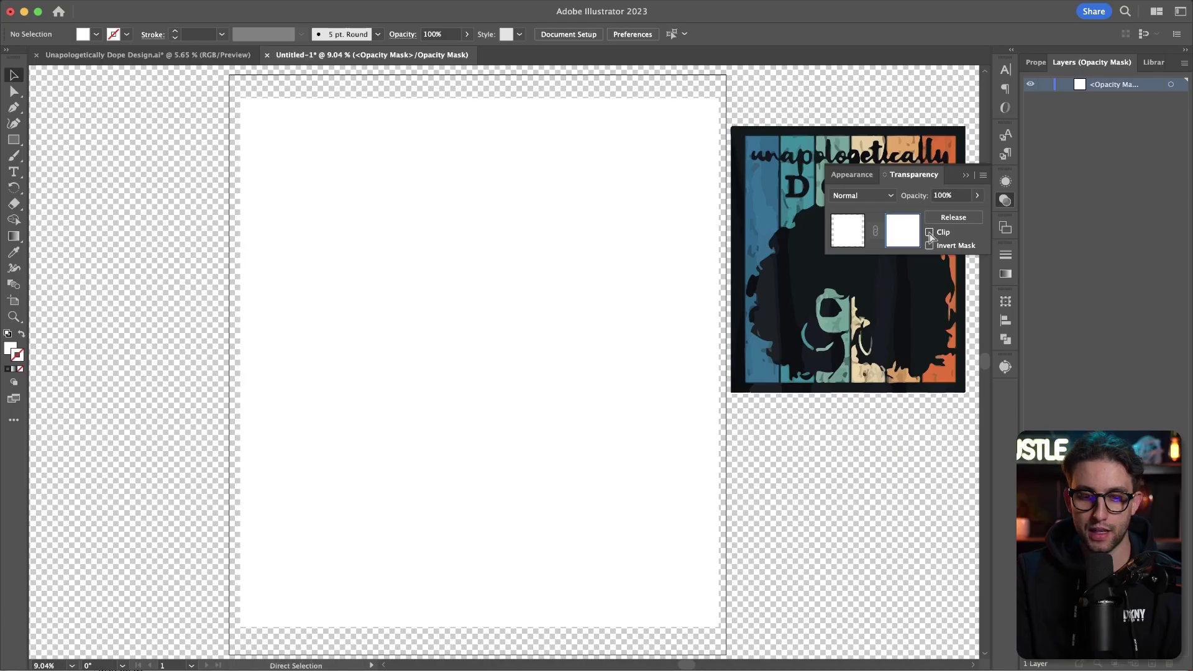
key(super+shift)
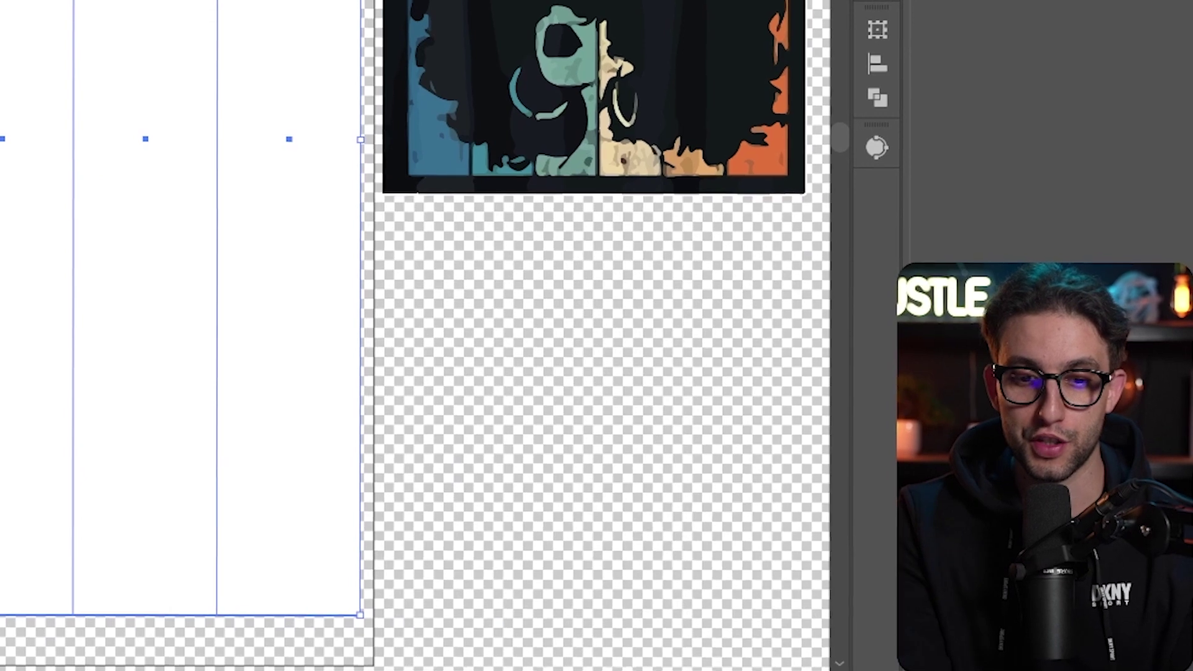
Step: Give the mask's white columns a 70 pt black (#000000) stroke
click(127, 34)
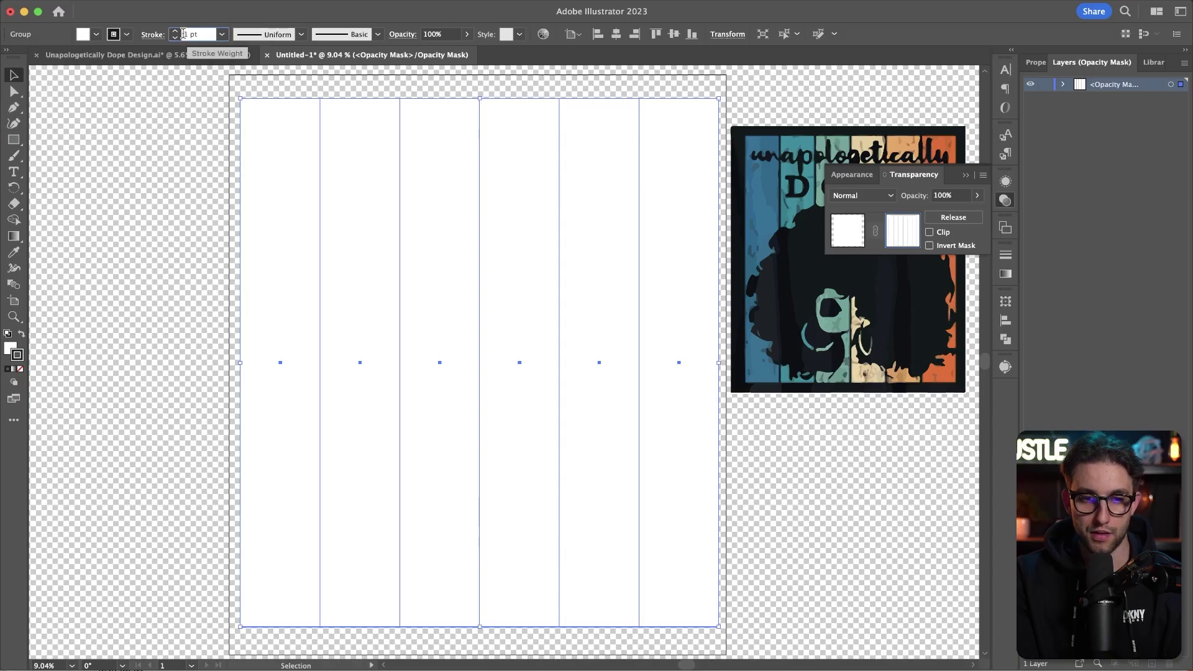
text(70)
key(Return)
double_click(16, 355)
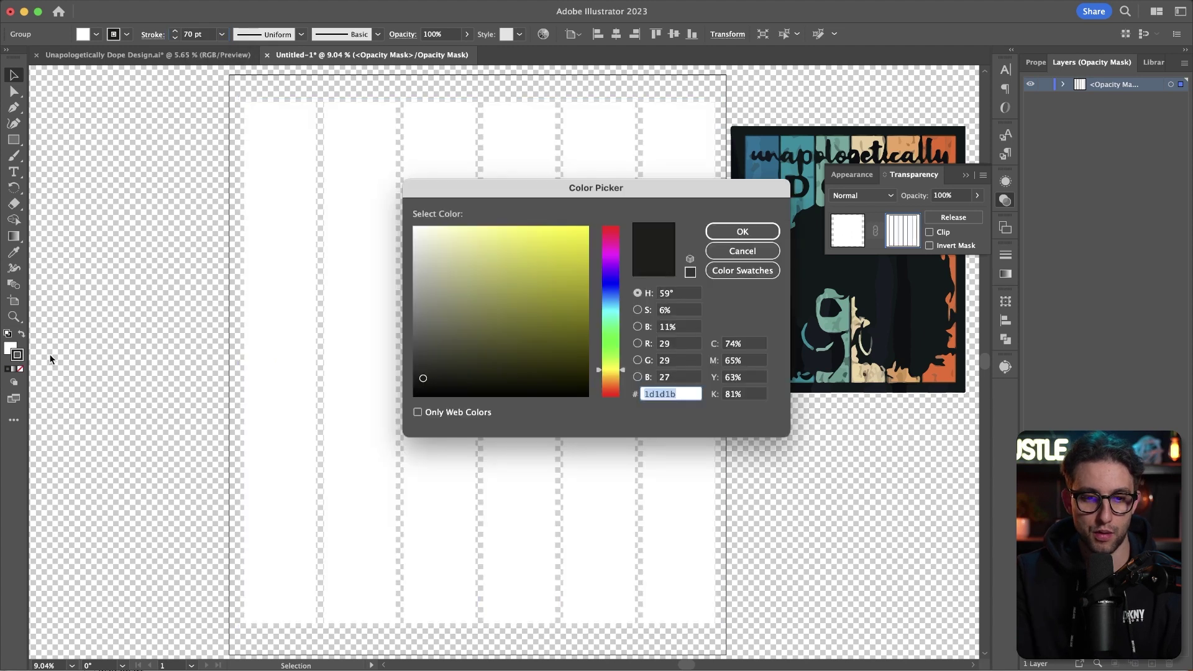
drag(421, 379, 348, 404)
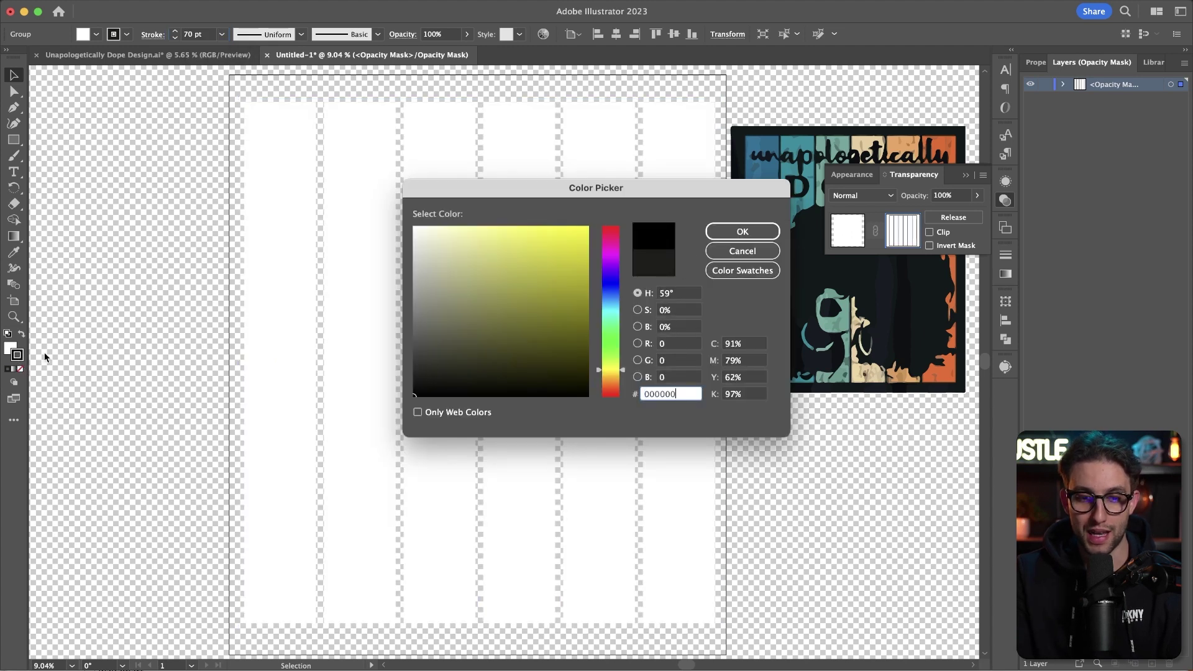
click(739, 235)
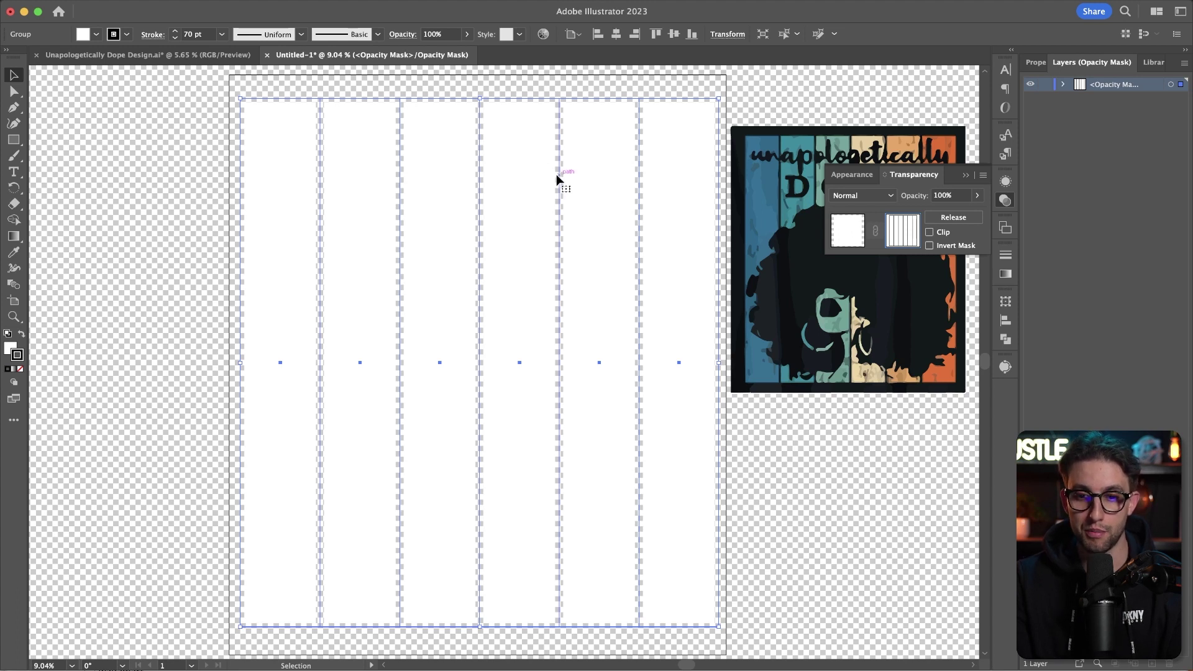
Step: Exit opacity mask editing and inspect the white column group in isolation mode
click(847, 230)
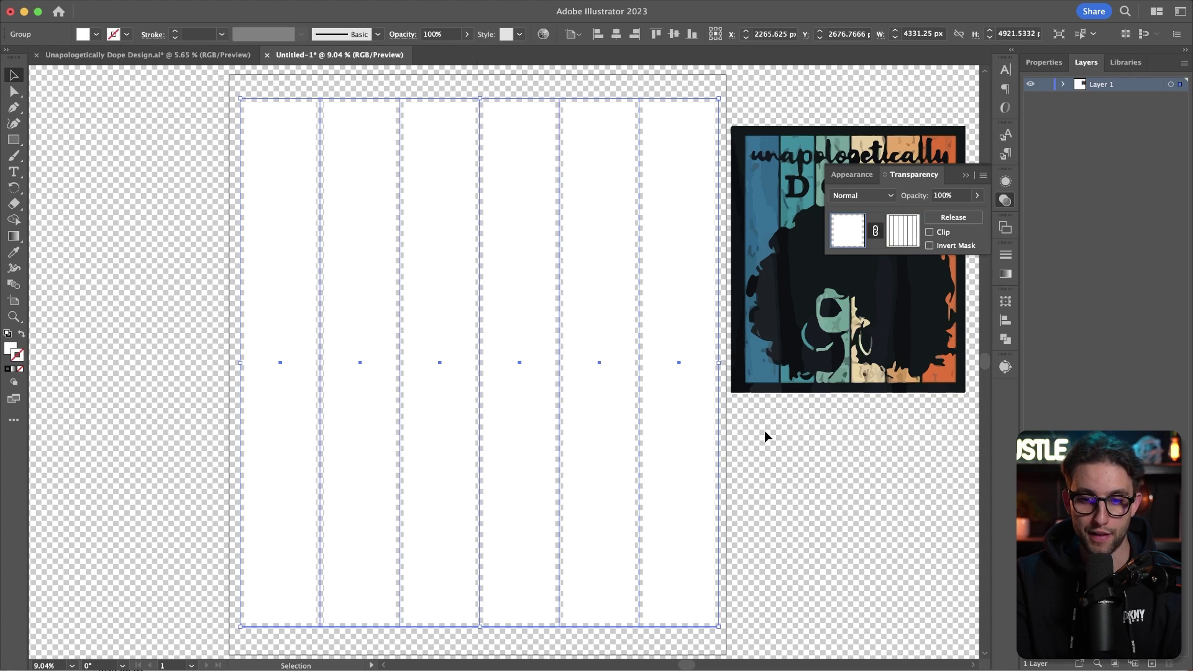
click(763, 433)
click(683, 231)
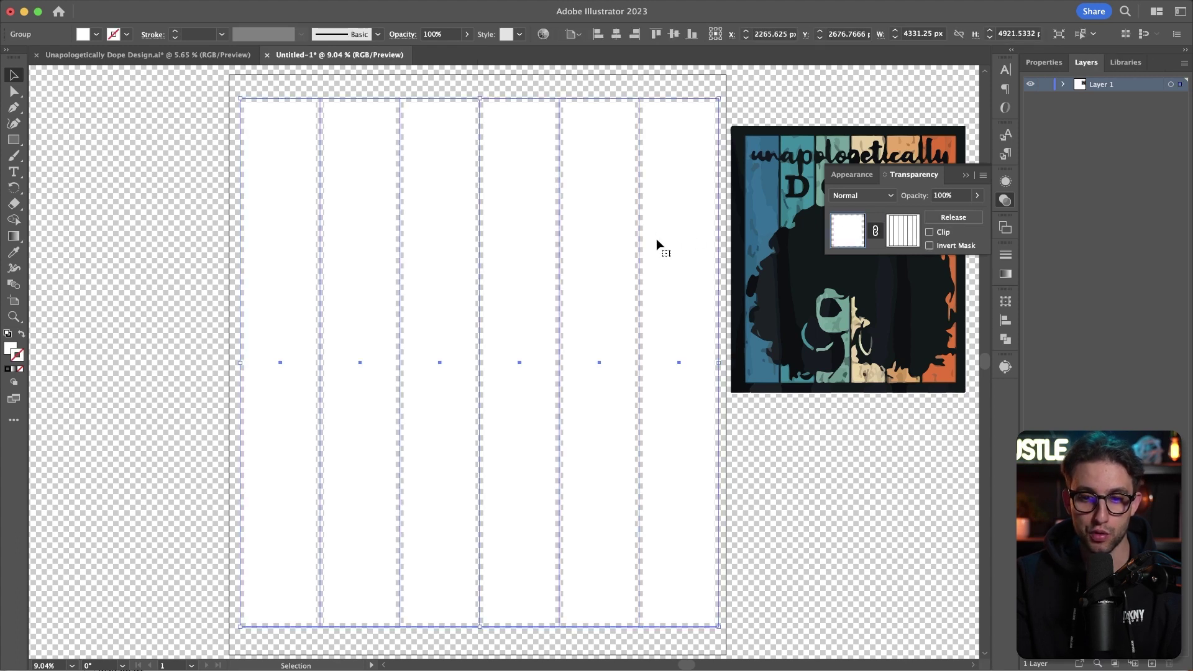
double_click(659, 244)
click(598, 242)
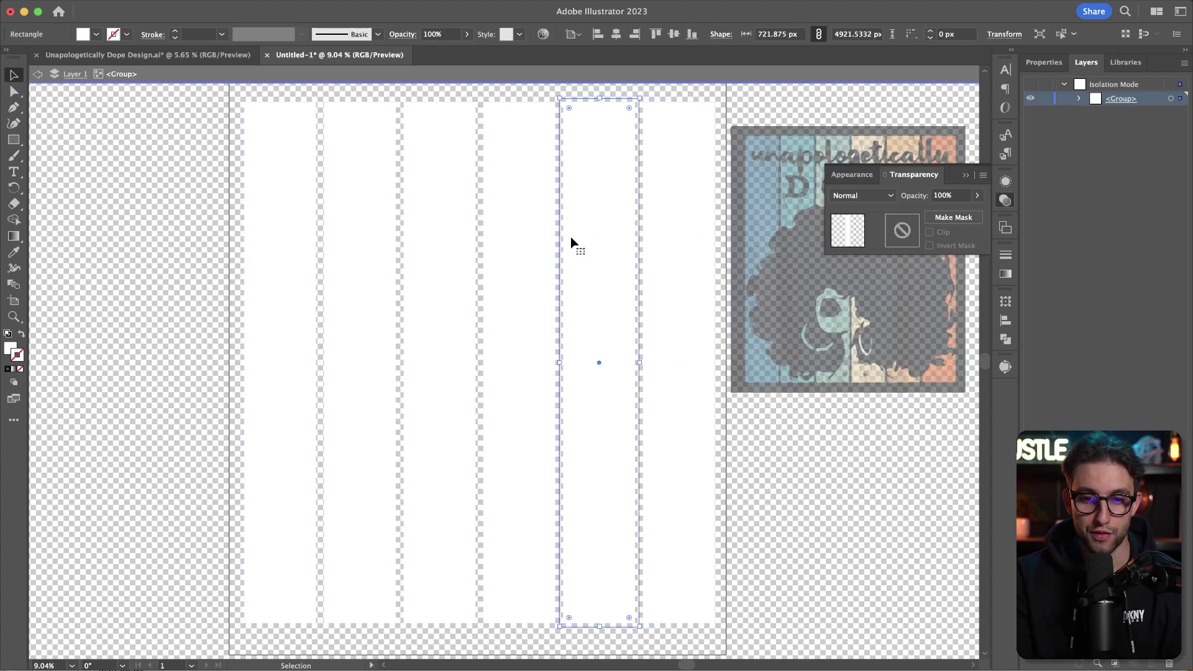
double_click(164, 243)
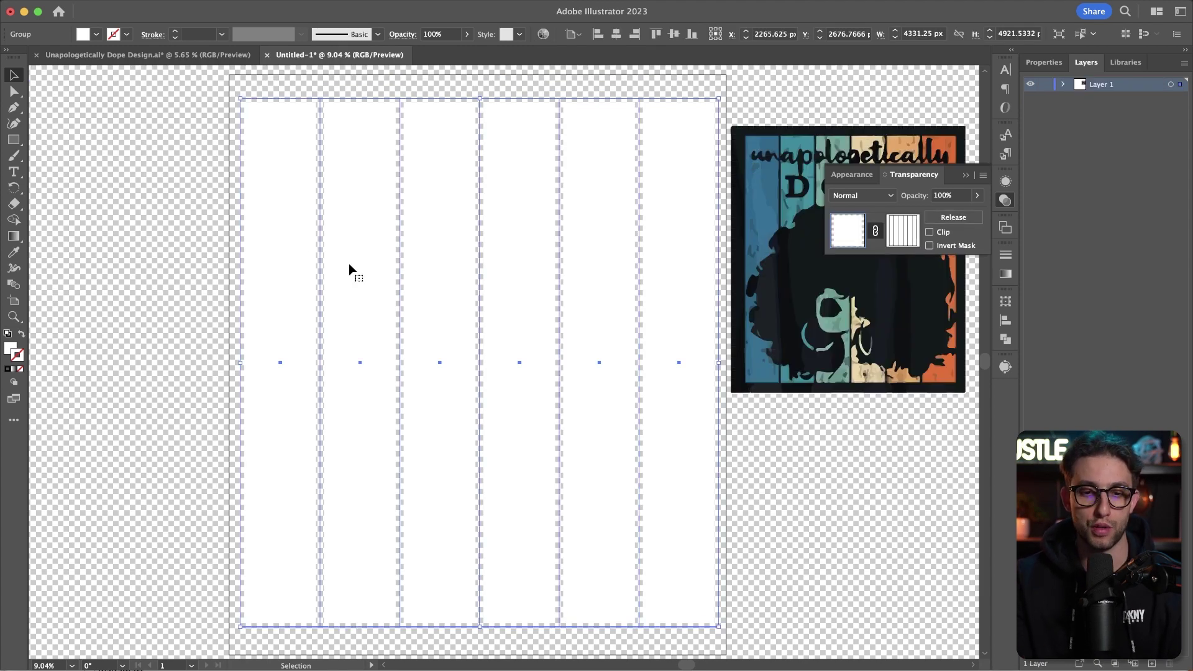
Step: Draw an artboard-sized rectangle filled #000000 and move it below the white columns in Layer 1
click(14, 142)
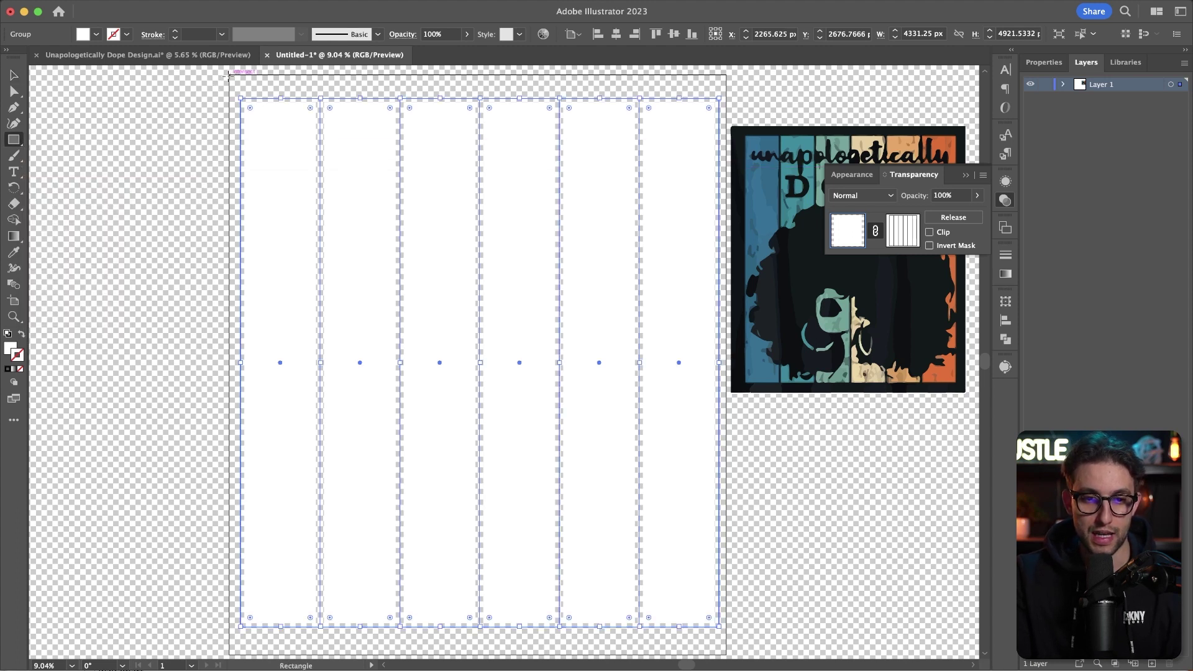
drag(228, 76, 730, 652)
double_click(11, 350)
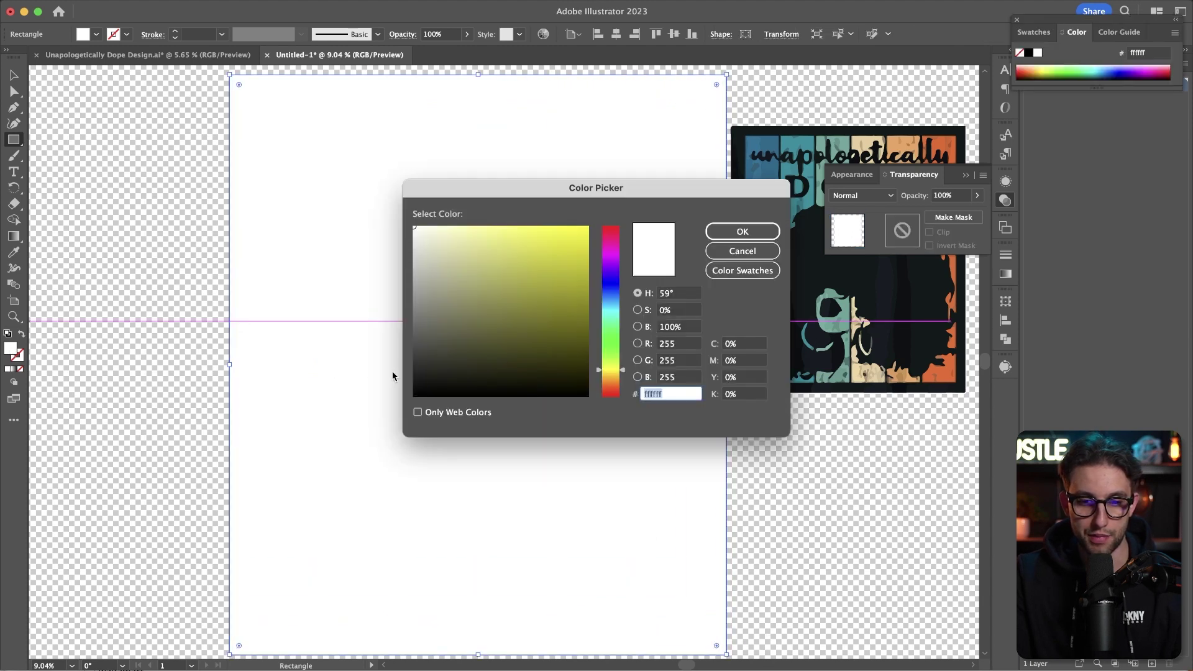
text(000000)
click(743, 230)
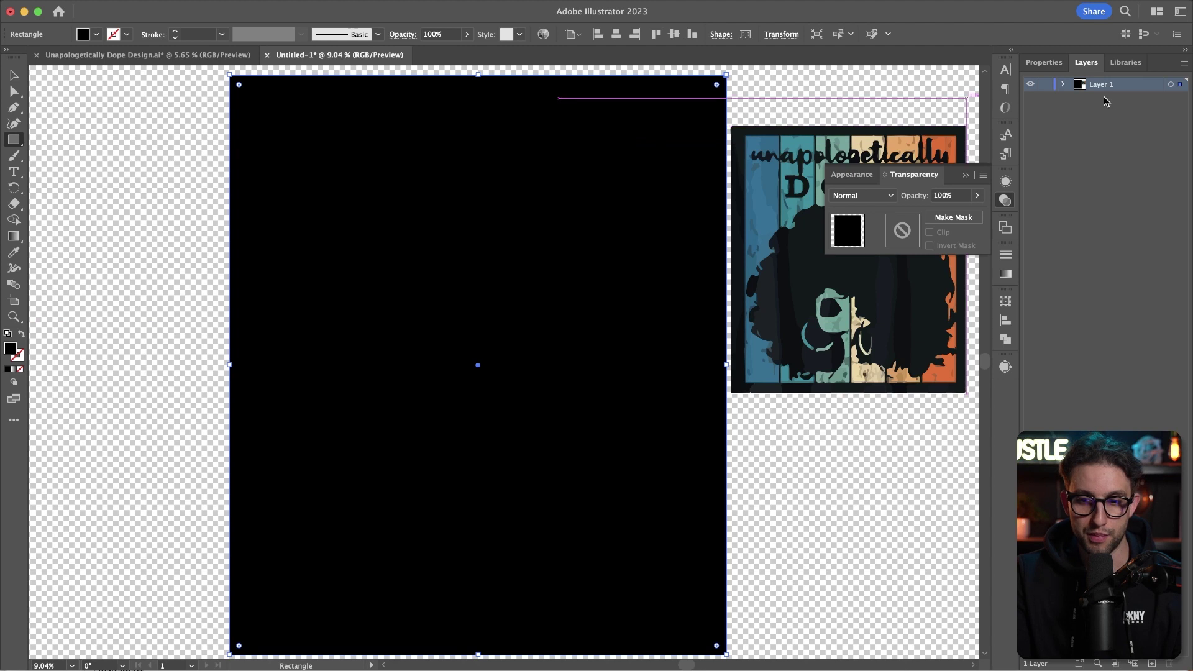
click(1064, 84)
drag(1118, 98, 1119, 134)
key(v)
click(421, 225)
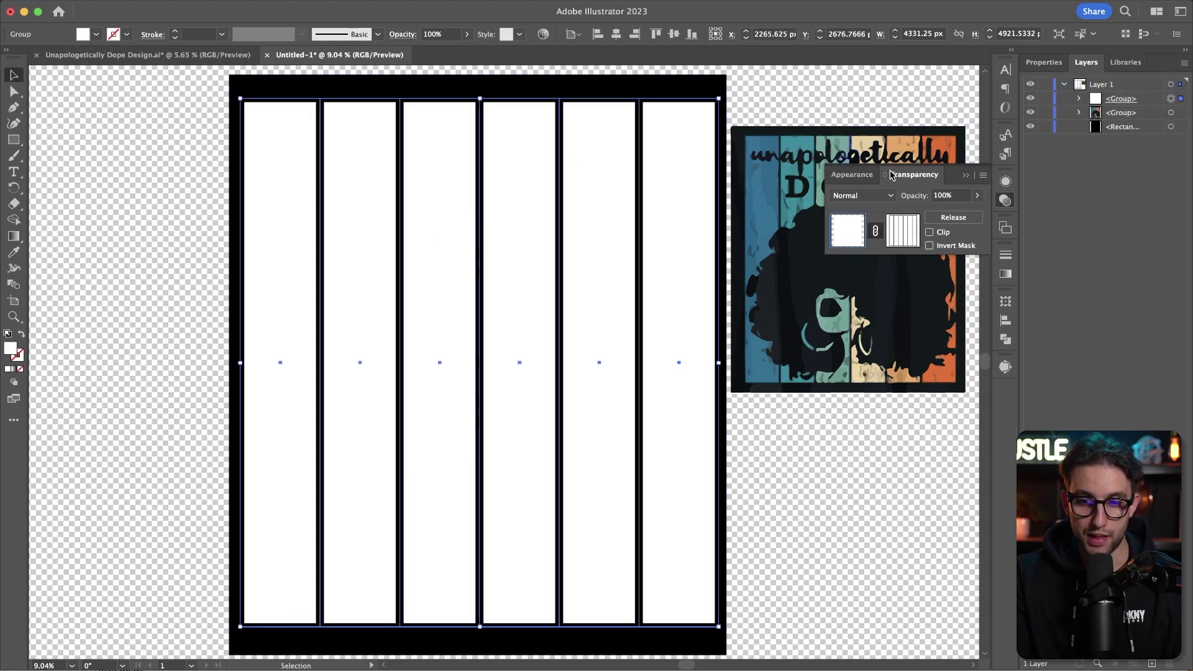
Step: Eyedropper the reference blue, teal and sage green into the first three columns
double_click(291, 212)
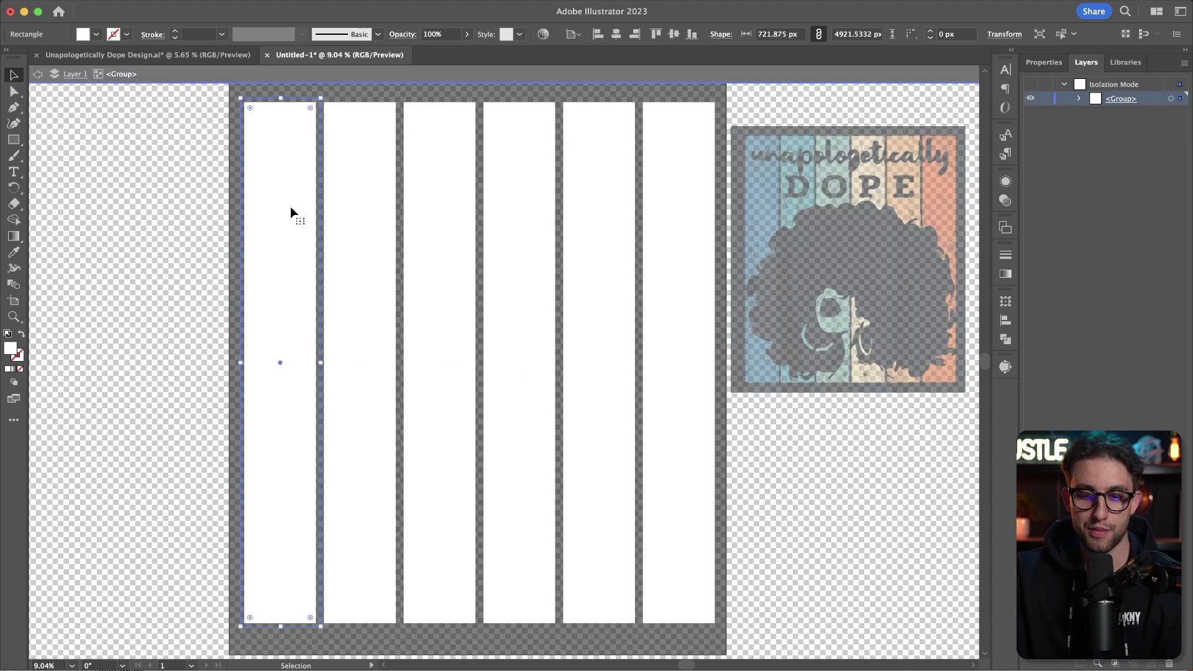
click(14, 253)
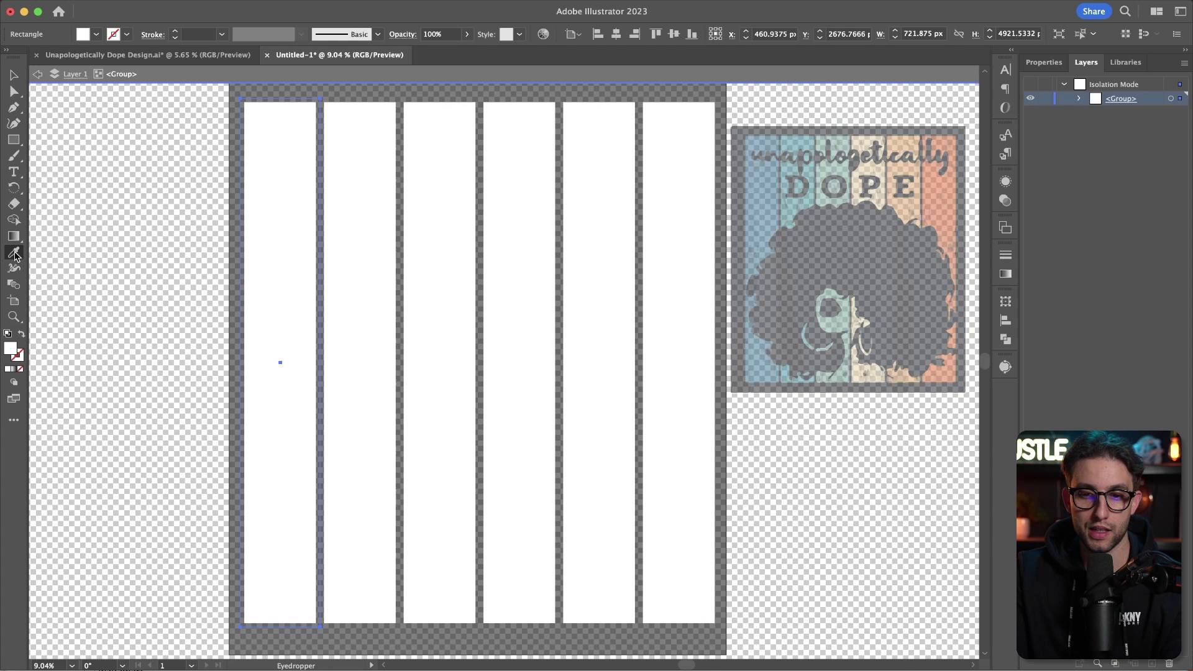
click(763, 179)
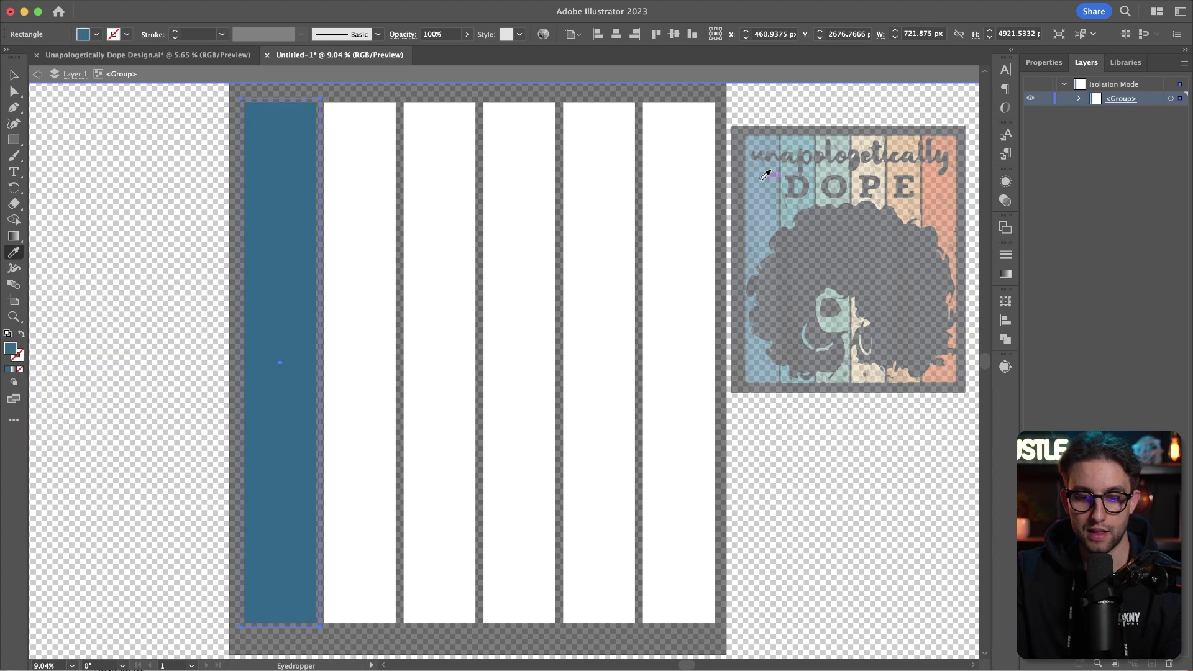
click(15, 79)
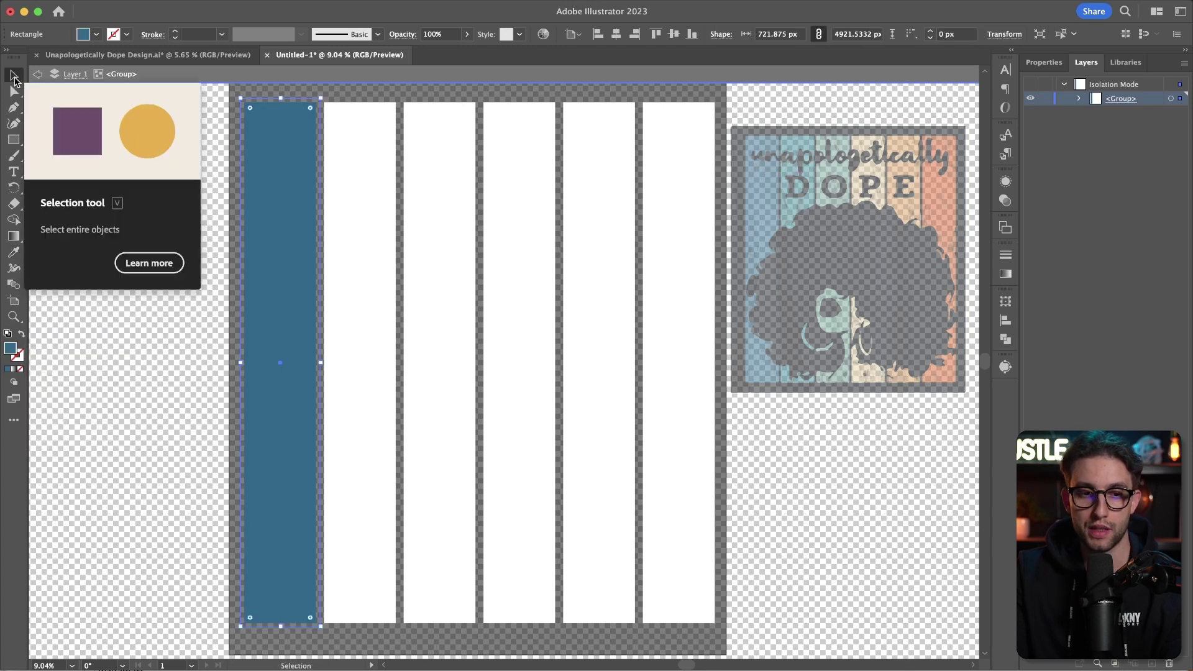
click(351, 199)
key(i)
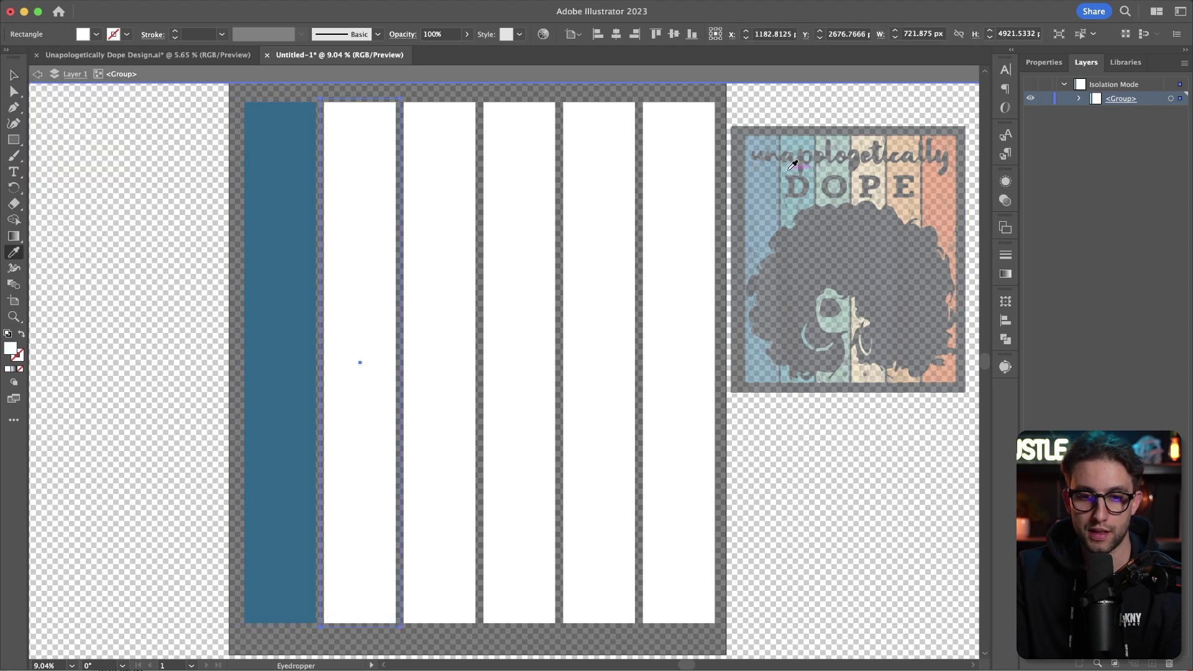
click(792, 167)
super+click(426, 160)
click(834, 141)
key(Escape)
key(v)
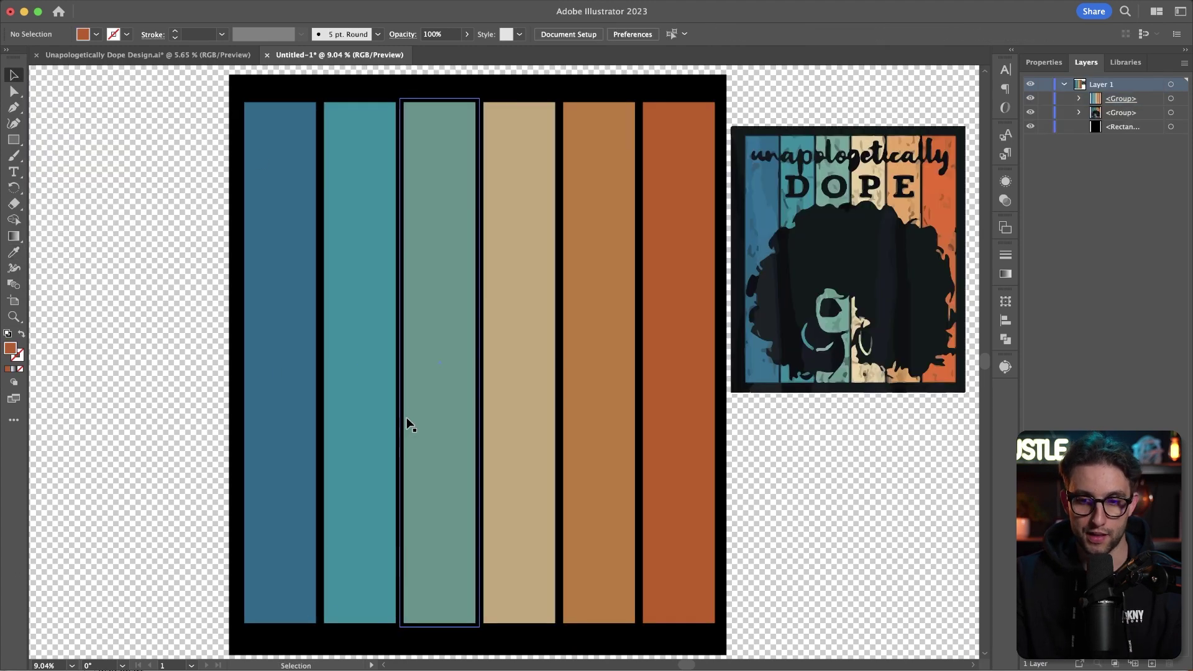
Step: Change the opacity mask's column stroke weight from 70 pt to 50 pt to narrow the black gaps
click(339, 192)
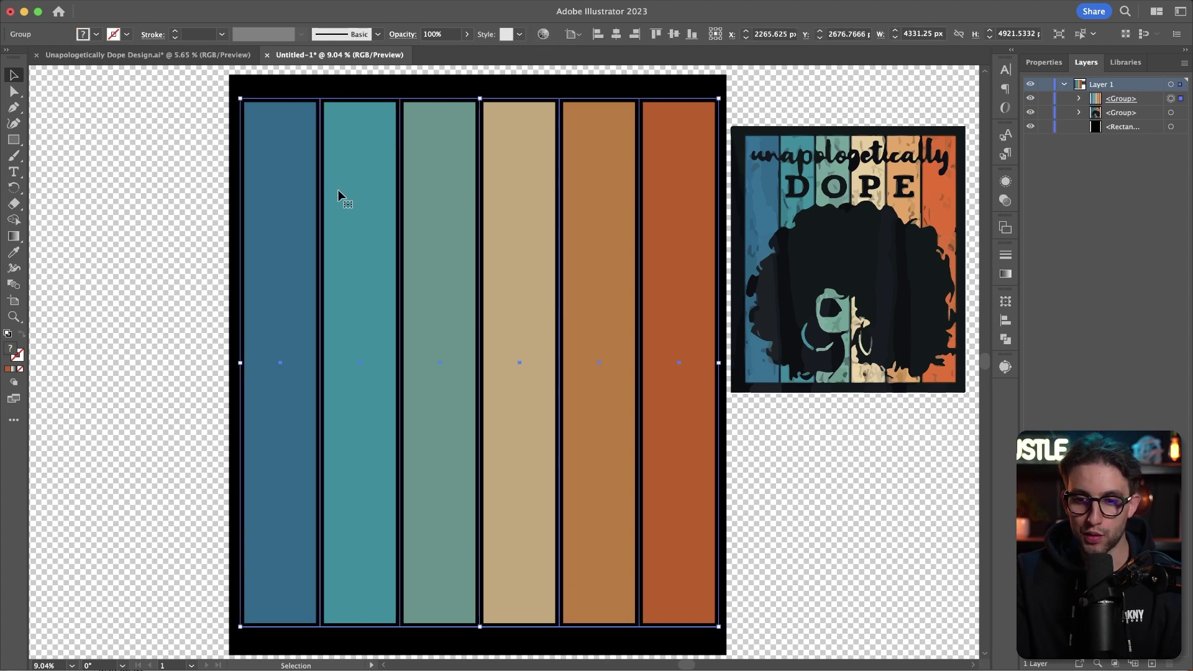
click(1006, 201)
click(904, 233)
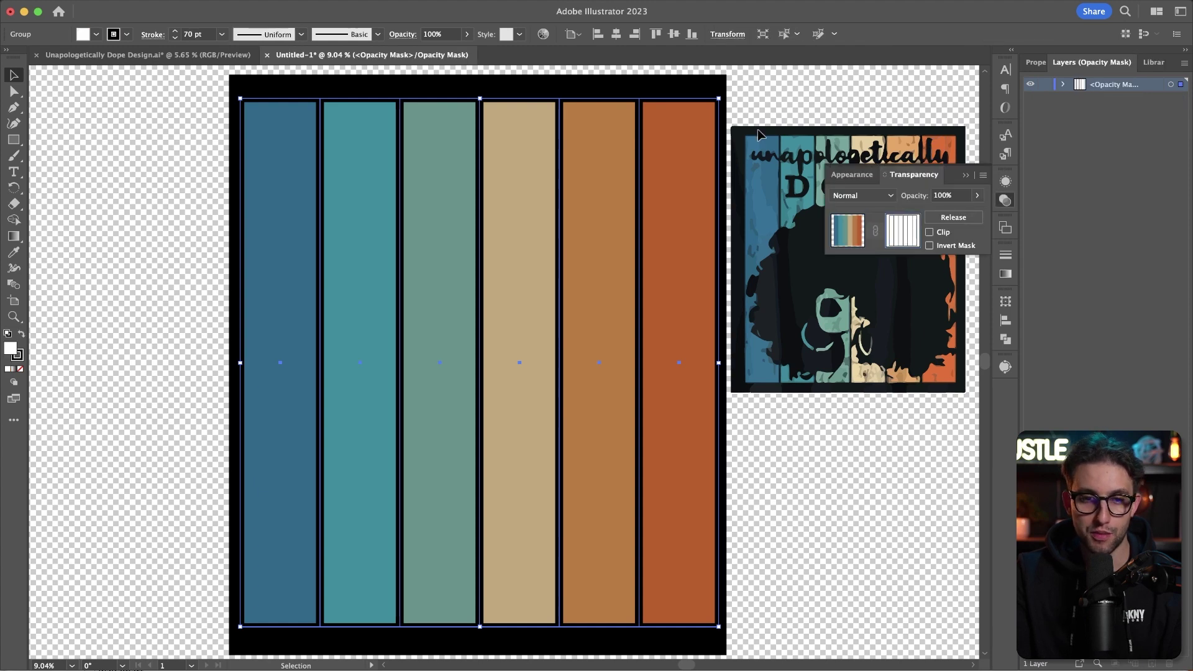
click(189, 33)
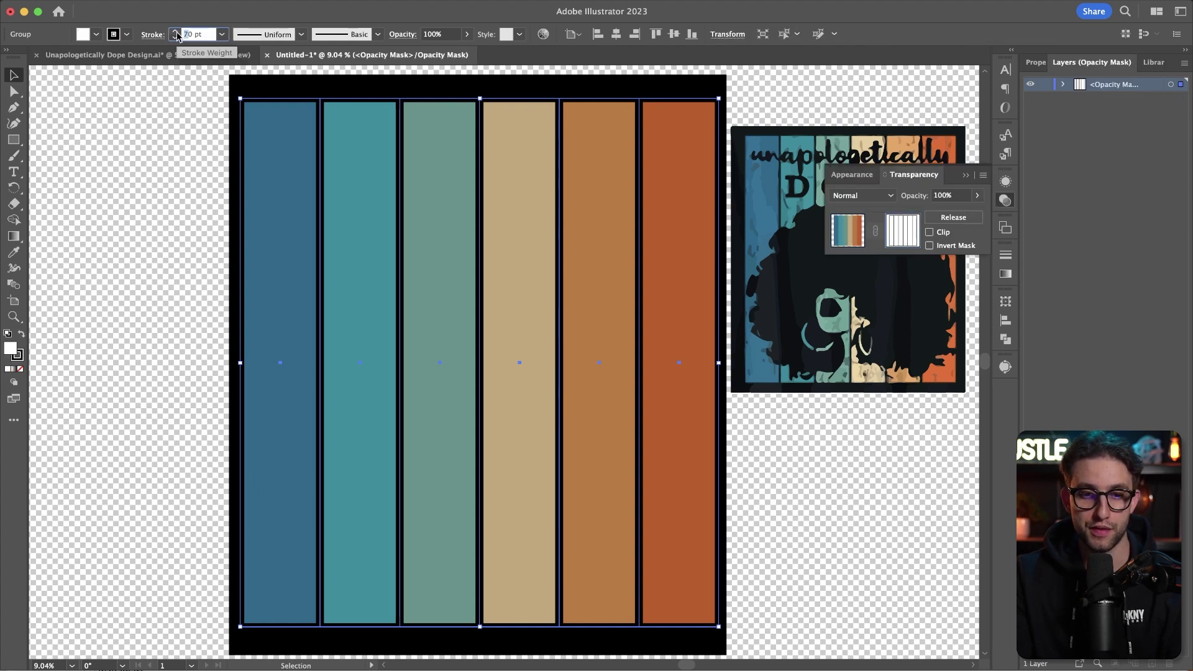
text(50)
key(Return)
click(97, 119)
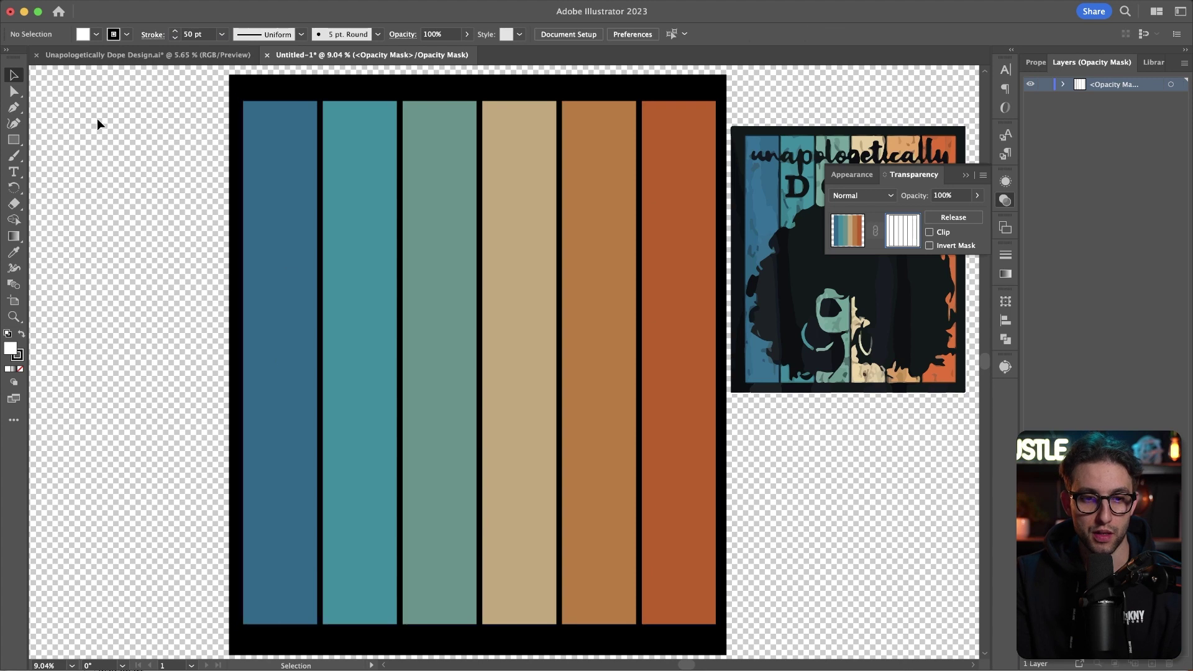
click(284, 270)
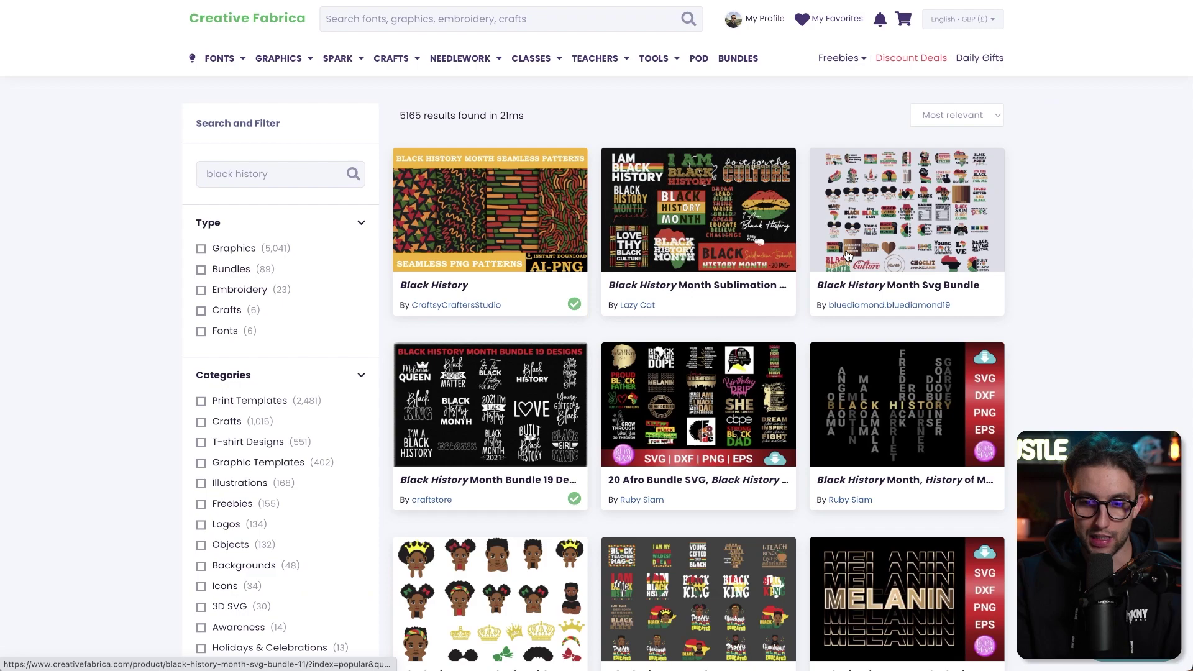
Step: Open the Juneteenth SVG Bundle Black History SVG from the 'black history' results and download it
scroll(849, 255, down, 10)
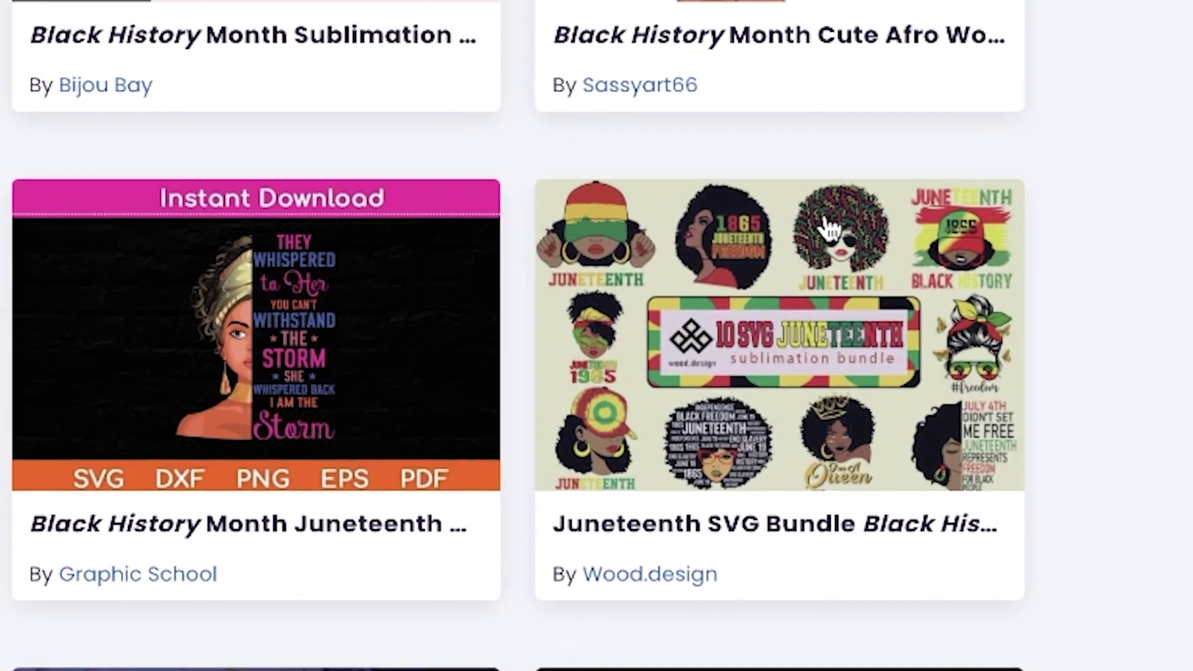
click(793, 259)
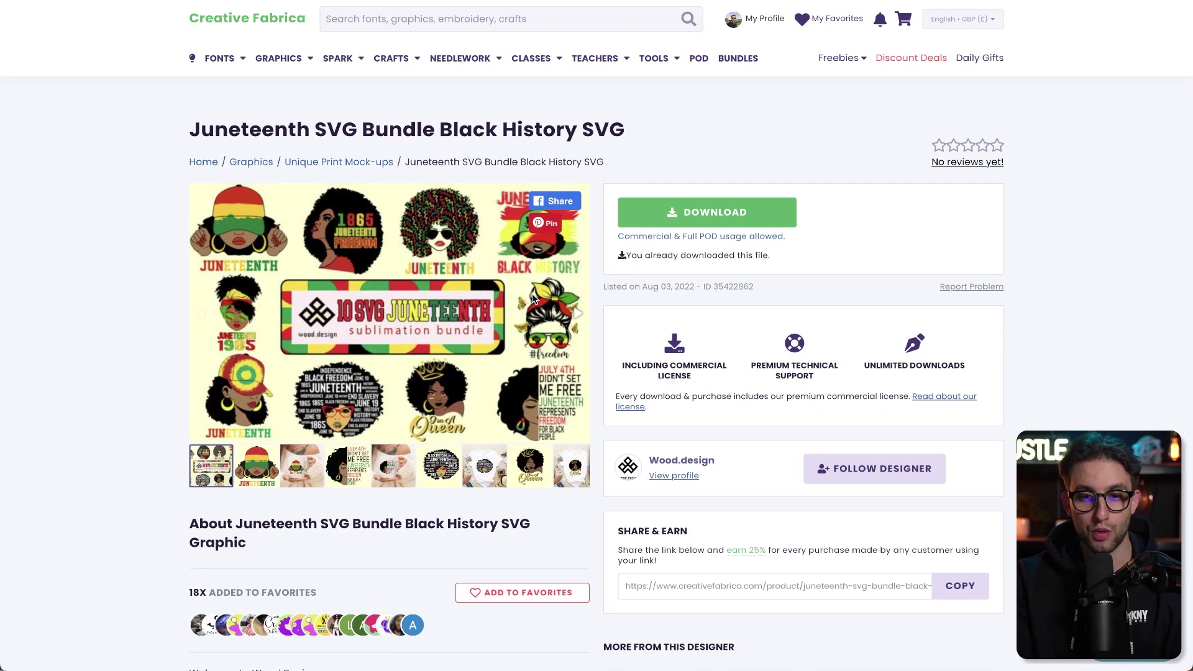
click(720, 215)
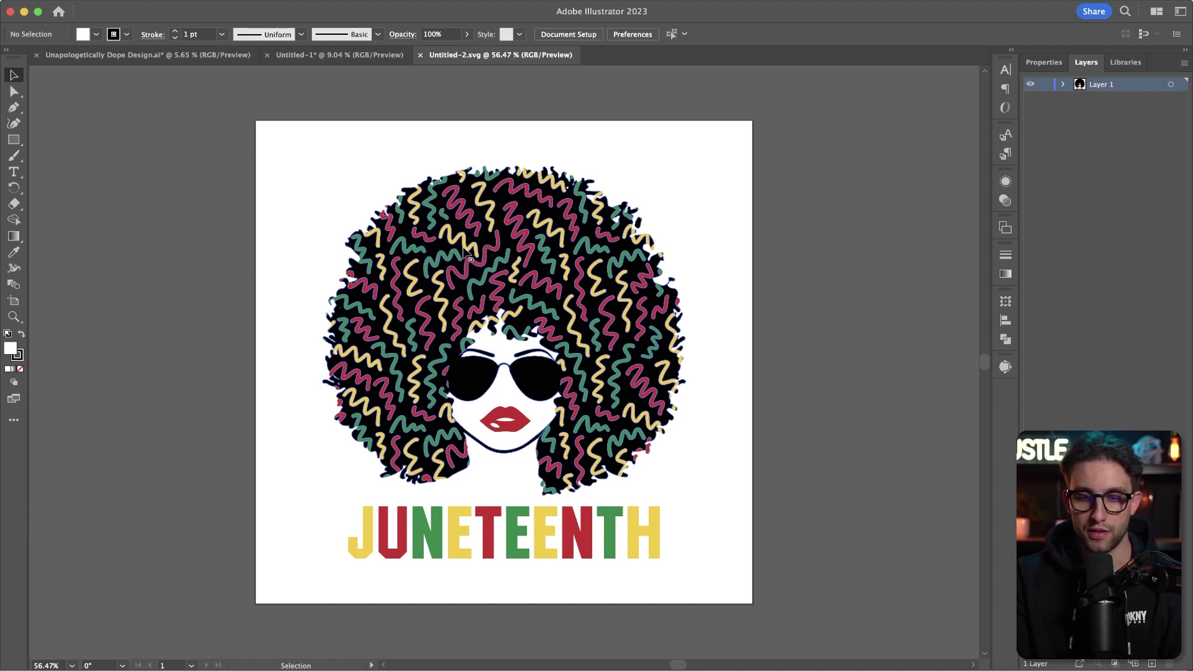
Step: Copy the Afro girl artwork into the stripes document and enlarge it over the lower stripes
click(465, 251)
key(super+c)
key(ctrl+shift+Tab)
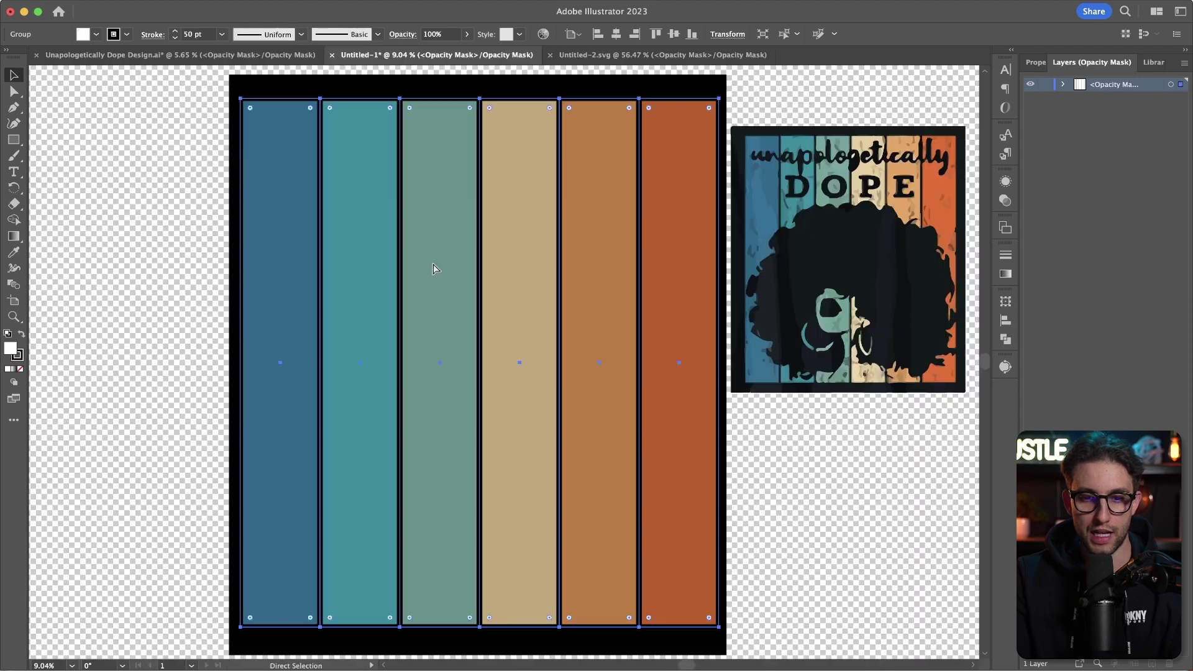
key(super+v)
drag(533, 388, 540, 615)
Step: Expand the Afro group in Layers and identify its three coloured curl layers by toggling visibility
click(1063, 84)
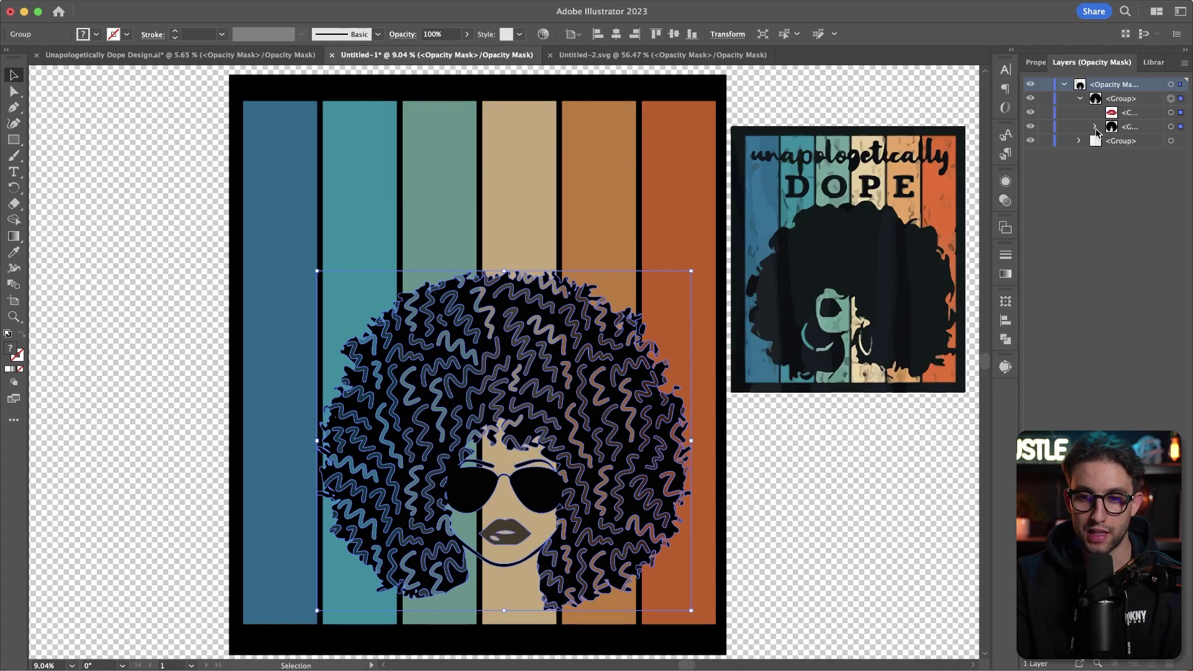
click(1096, 129)
key(super+shift+a)
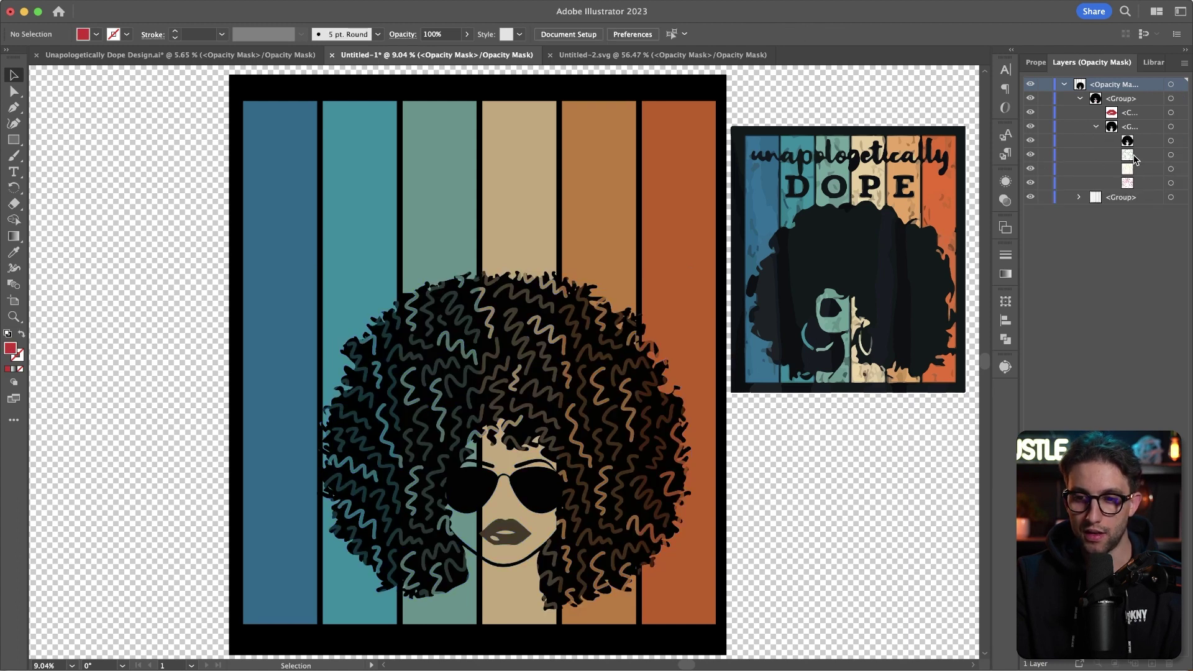
click(1031, 155)
click(1031, 169)
click(1030, 183)
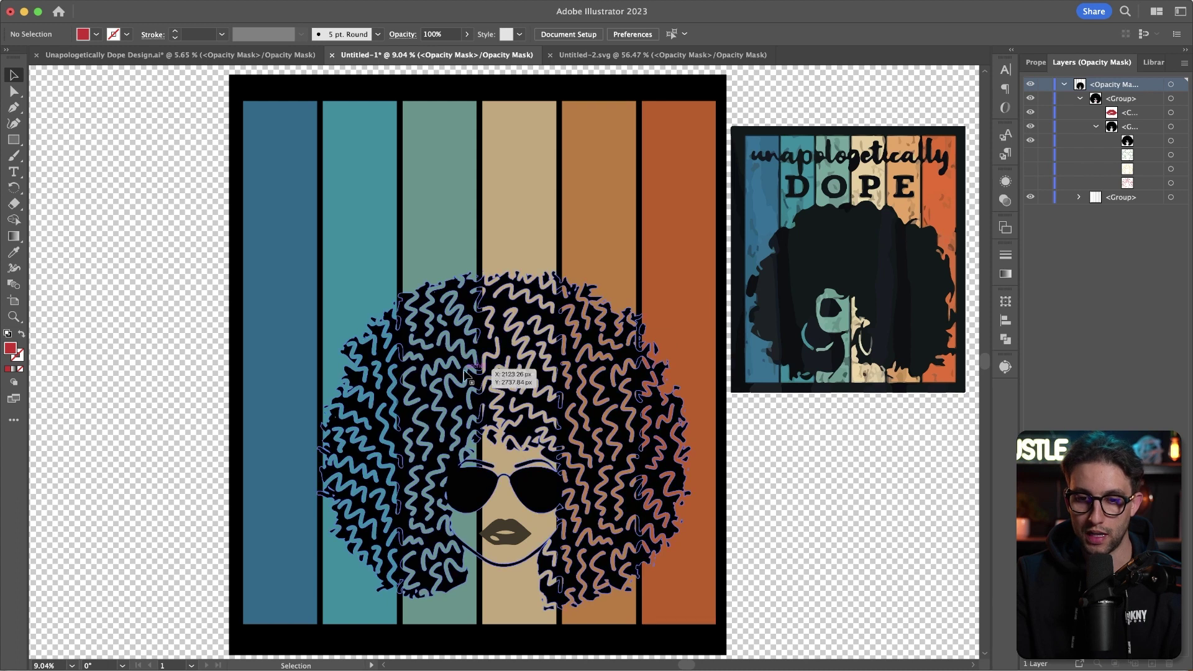
click(1031, 183)
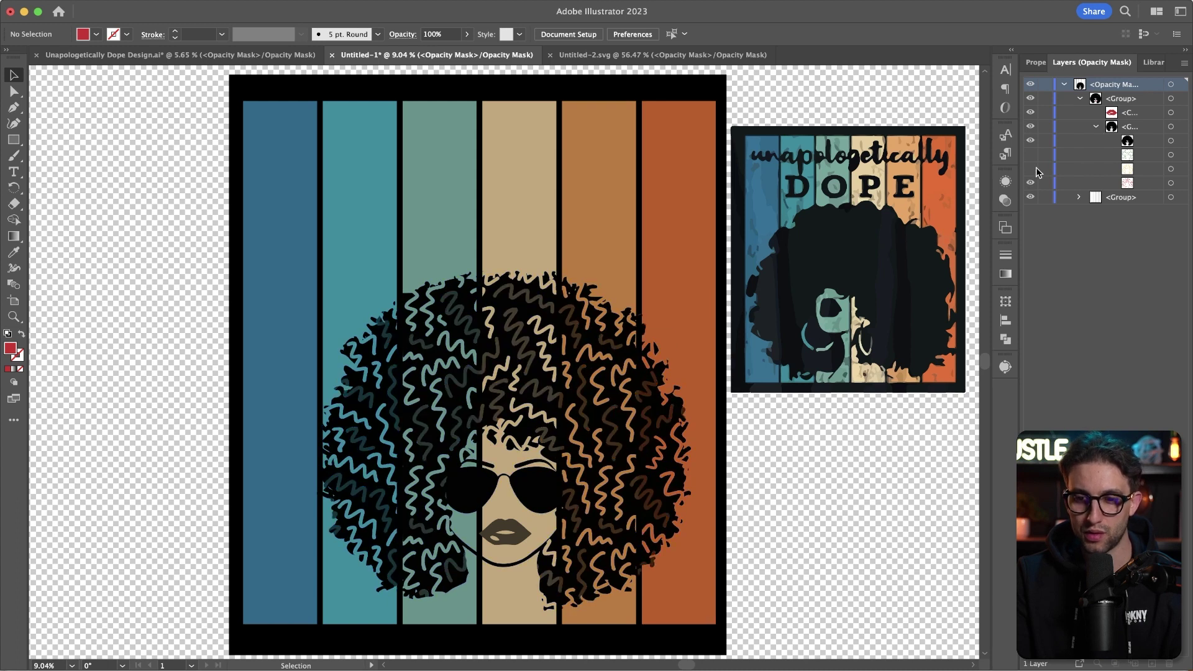
click(1030, 169)
click(1030, 155)
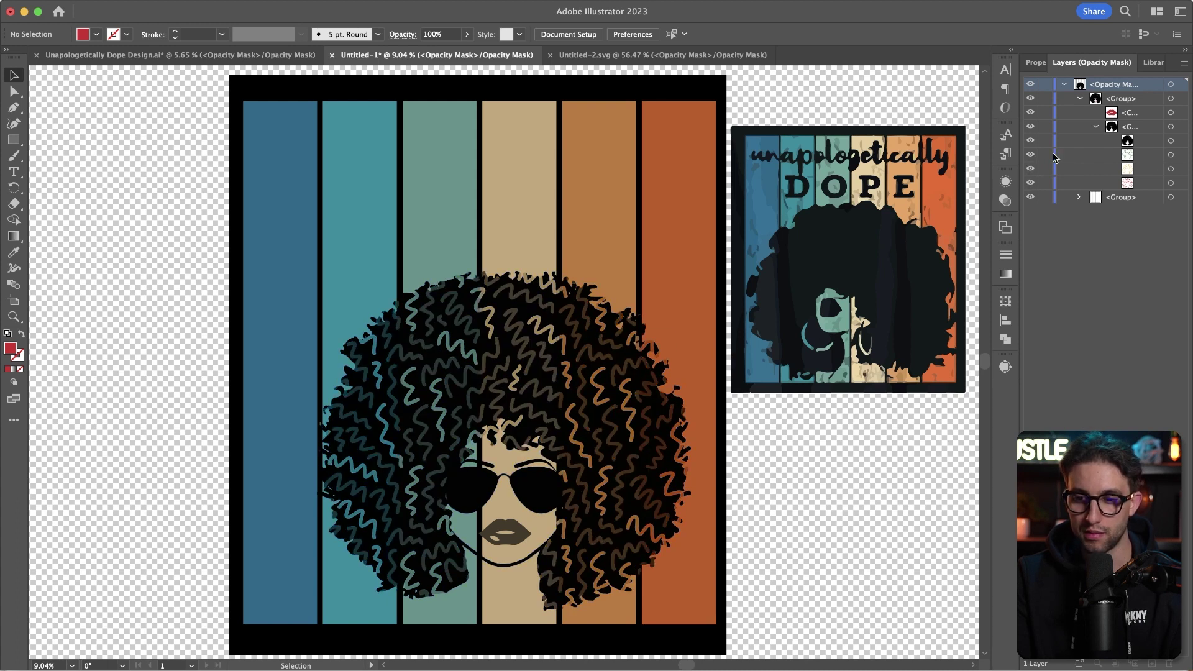
Step: Select the curl texture objects and fill them black (000000)
click(1171, 156)
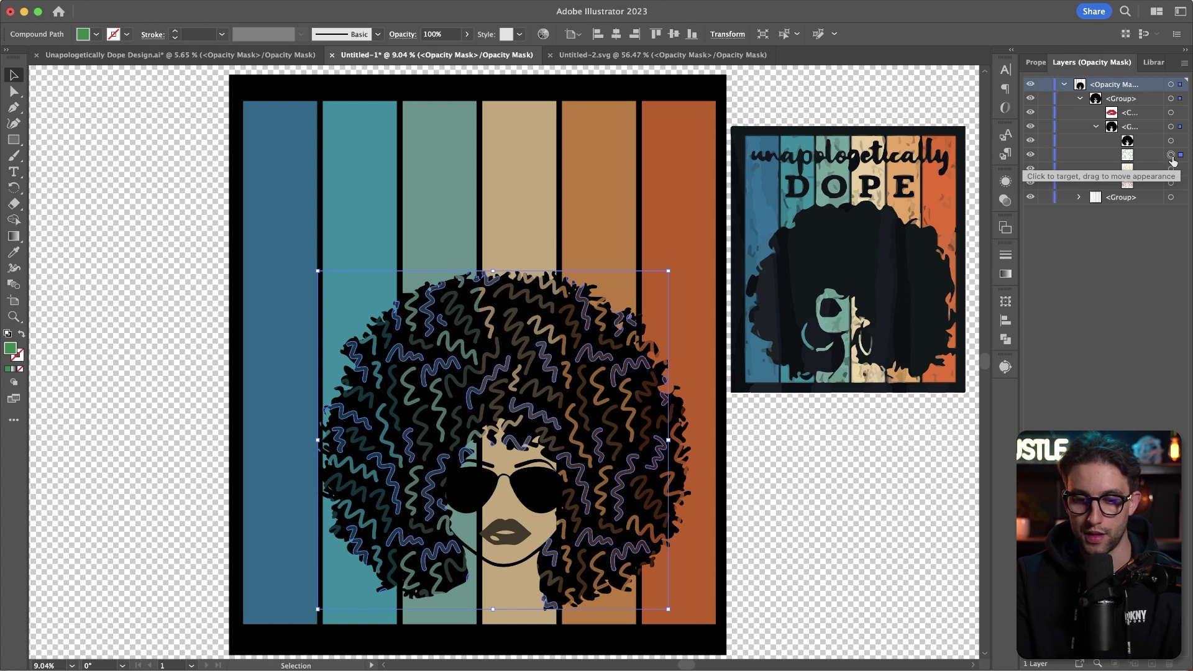
shift+click(1171, 184)
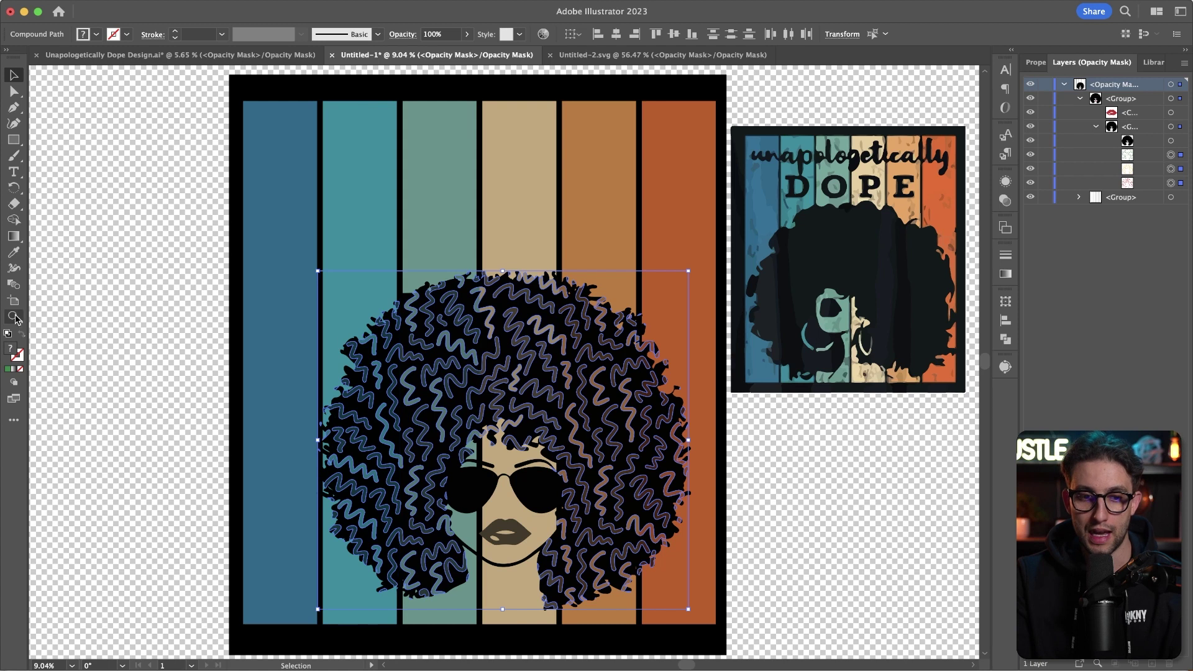
double_click(10, 351)
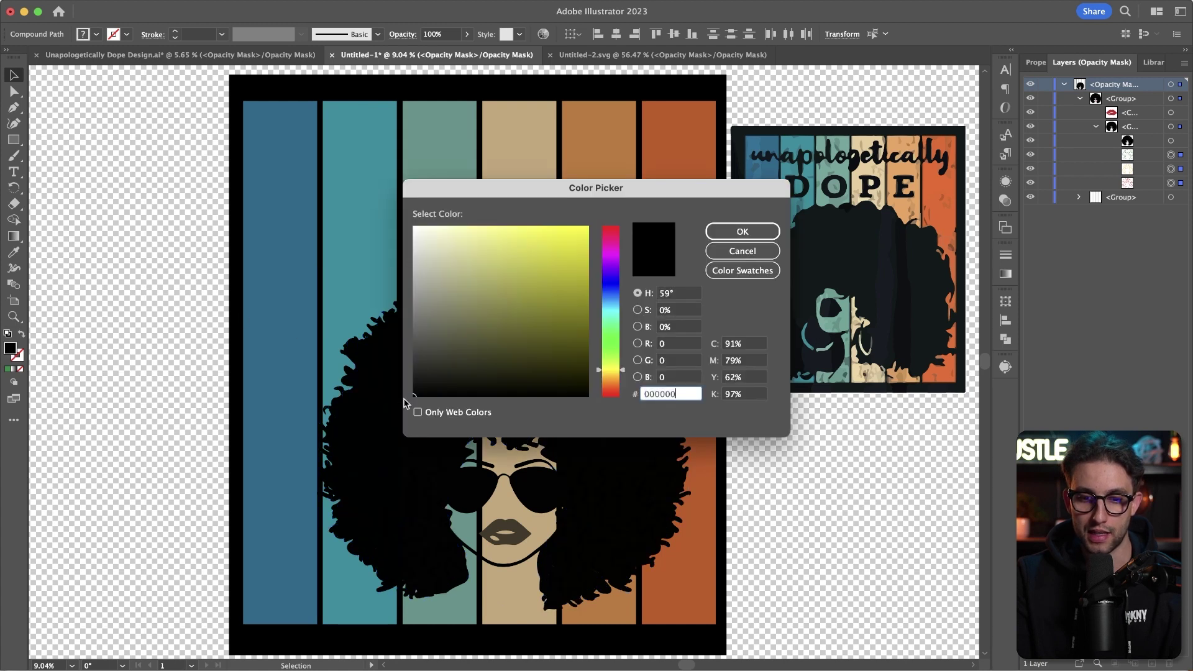
click(727, 231)
click(773, 441)
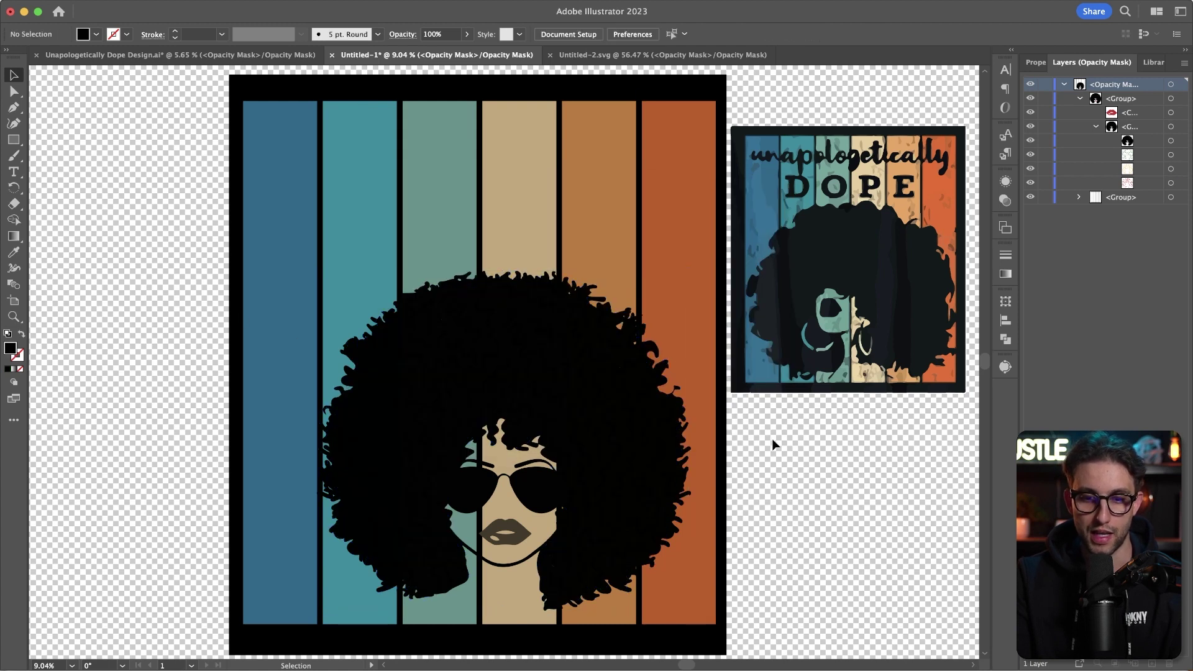
Step: Recolour the girl's lips solid black (000000)
click(512, 532)
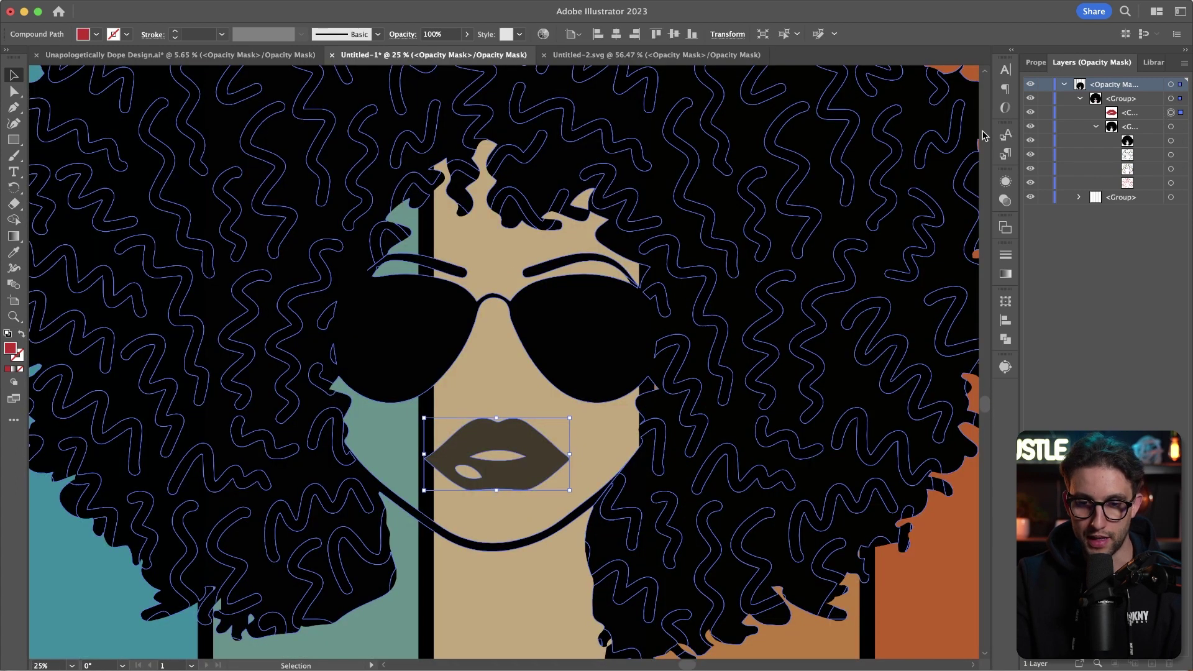
click(415, 395)
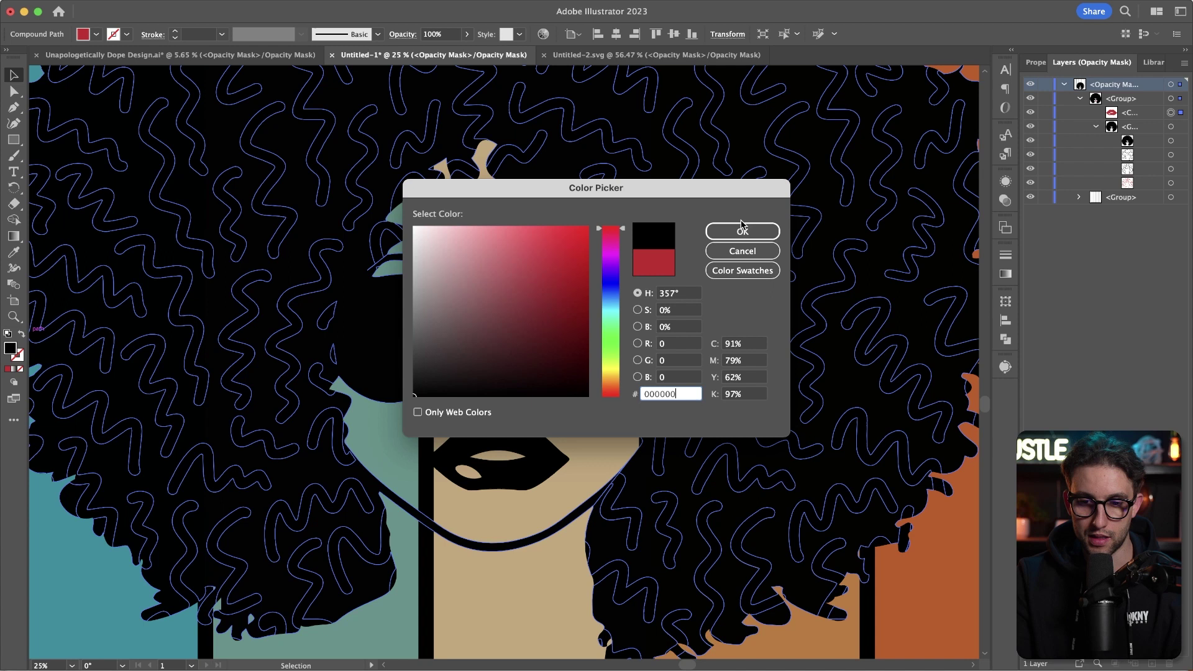
click(741, 225)
key(super+shift+a)
key(super+minus)
key(super+minus)
key(super+minus)
key(super+minus)
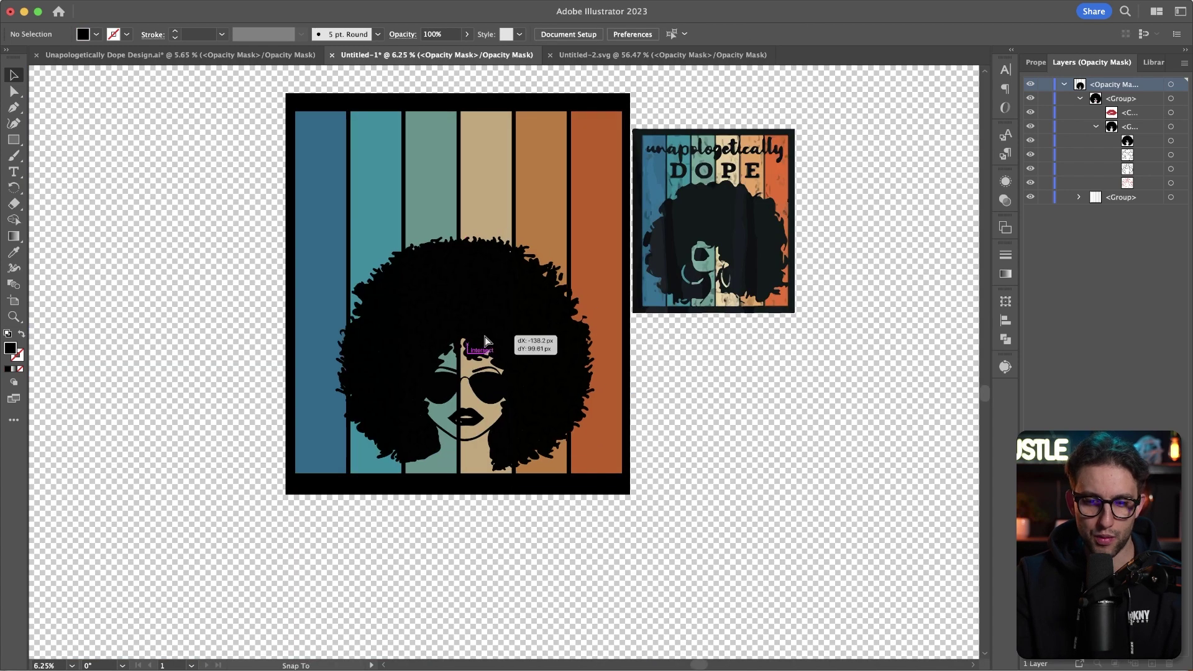
Step: Move the hair silhouette off the striped panel and release its opacity mask
drag(486, 341, 479, 362)
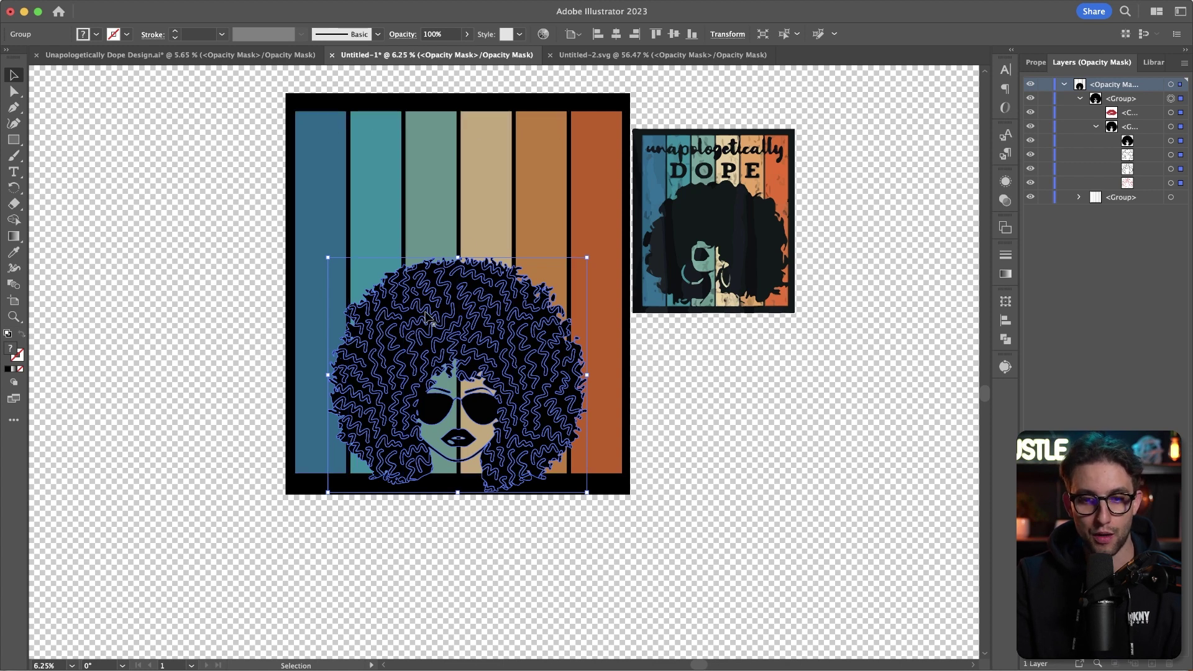
mouse_move(458, 291)
mouse_down()
mouse_move(472, 293)
mouse_move(455, 292)
mouse_up()
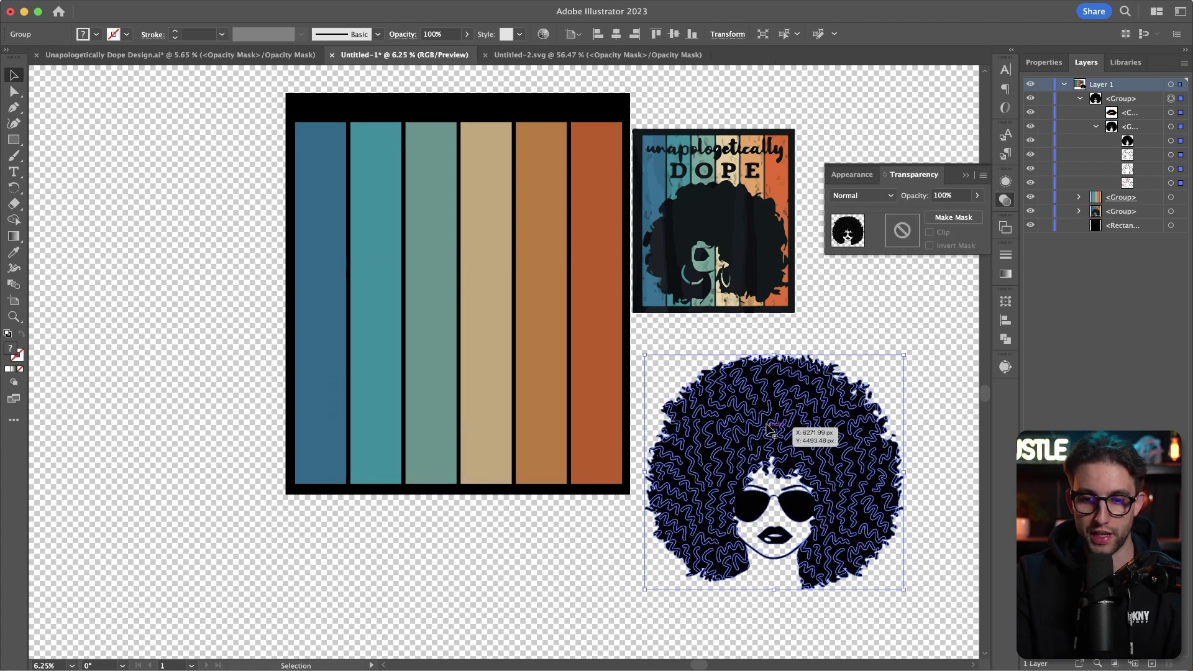
click(634, 373)
Step: Type DOPE on the stripes, then Alt-drag a copy above and retype it as 'Unapologetically'
click(13, 172)
click(380, 211)
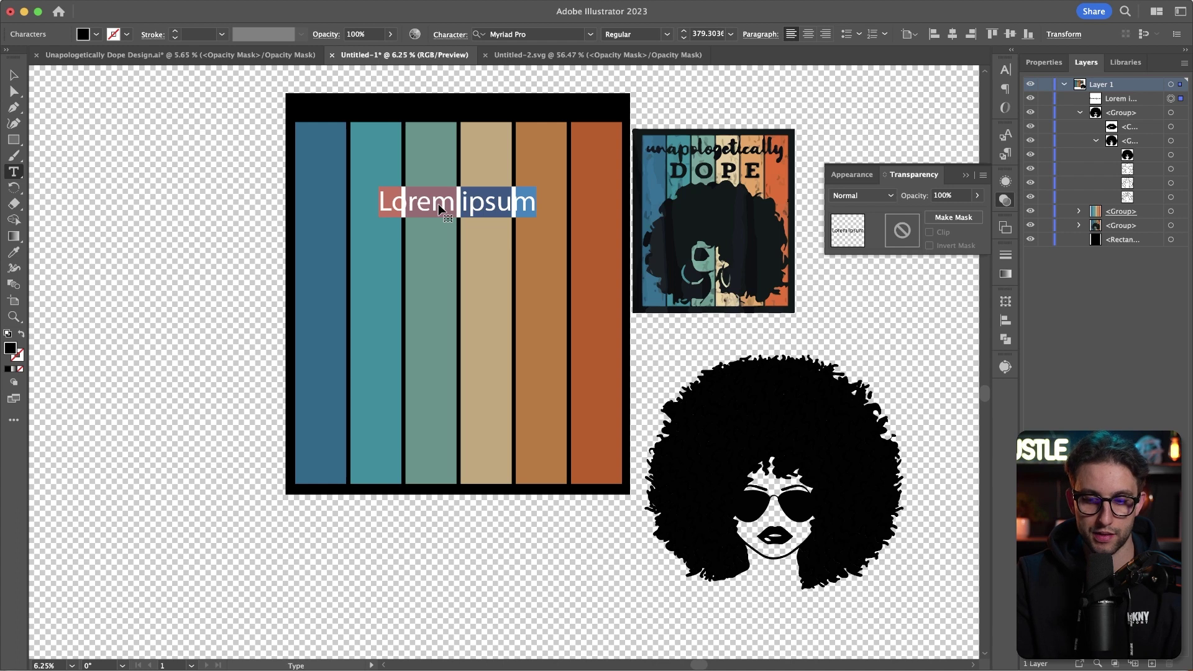
text(DOPE)
key(Escape)
drag(438, 204, 464, 259)
double_click(464, 258)
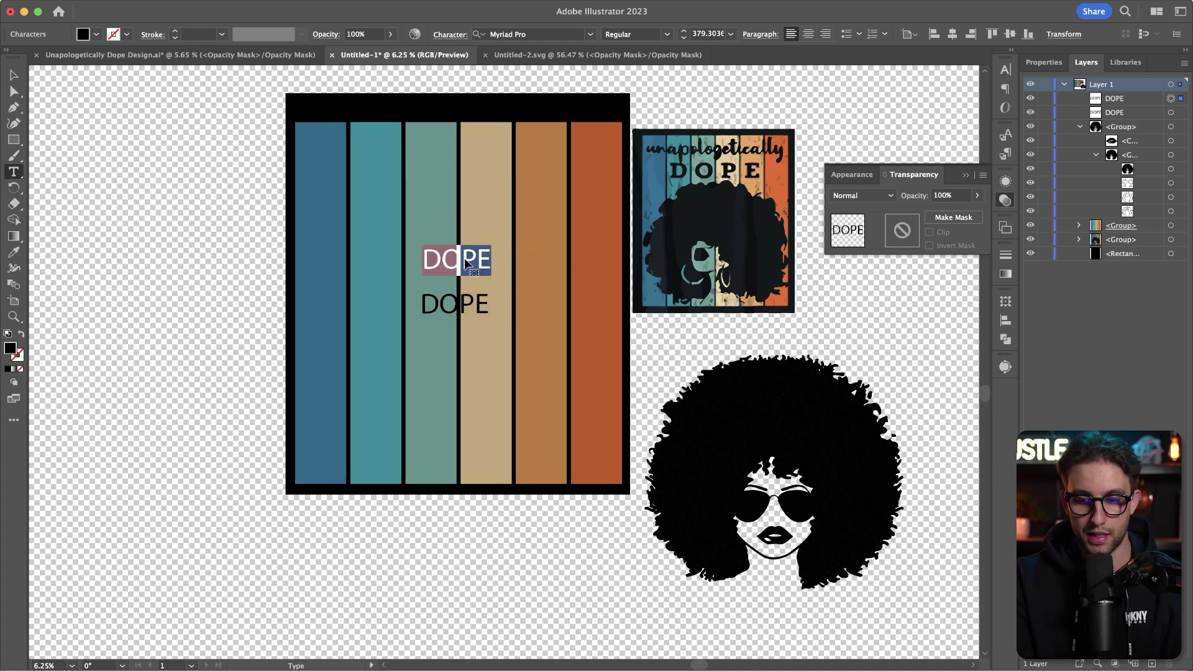
text(U)
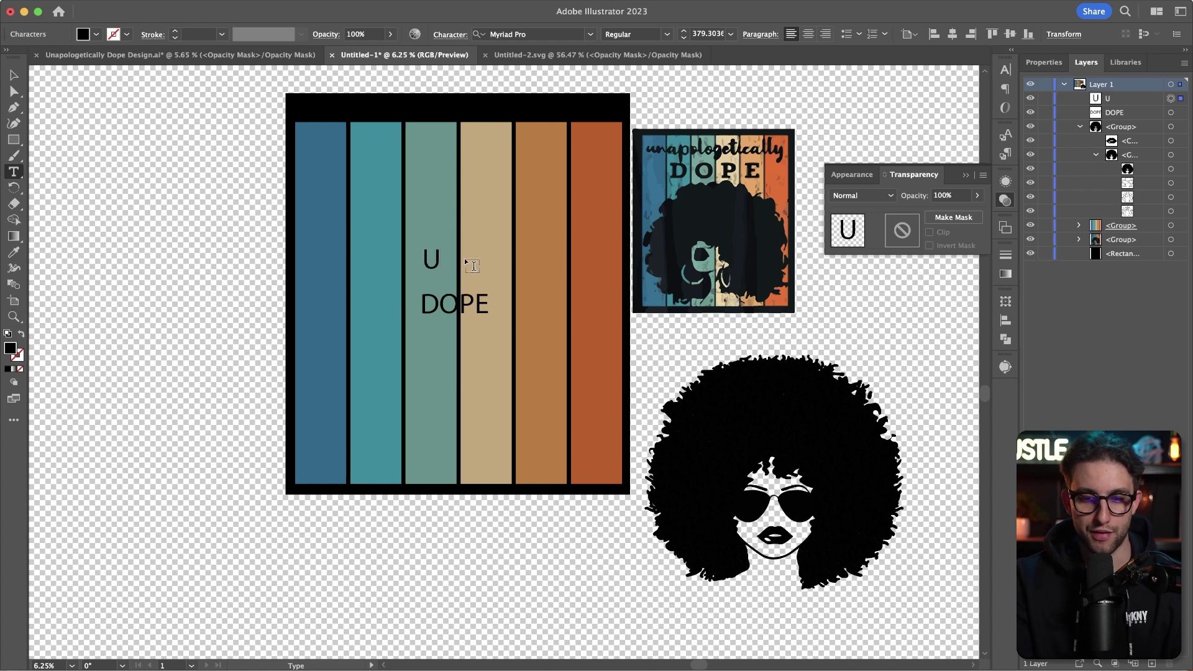
text(napologetically)
key(Escape)
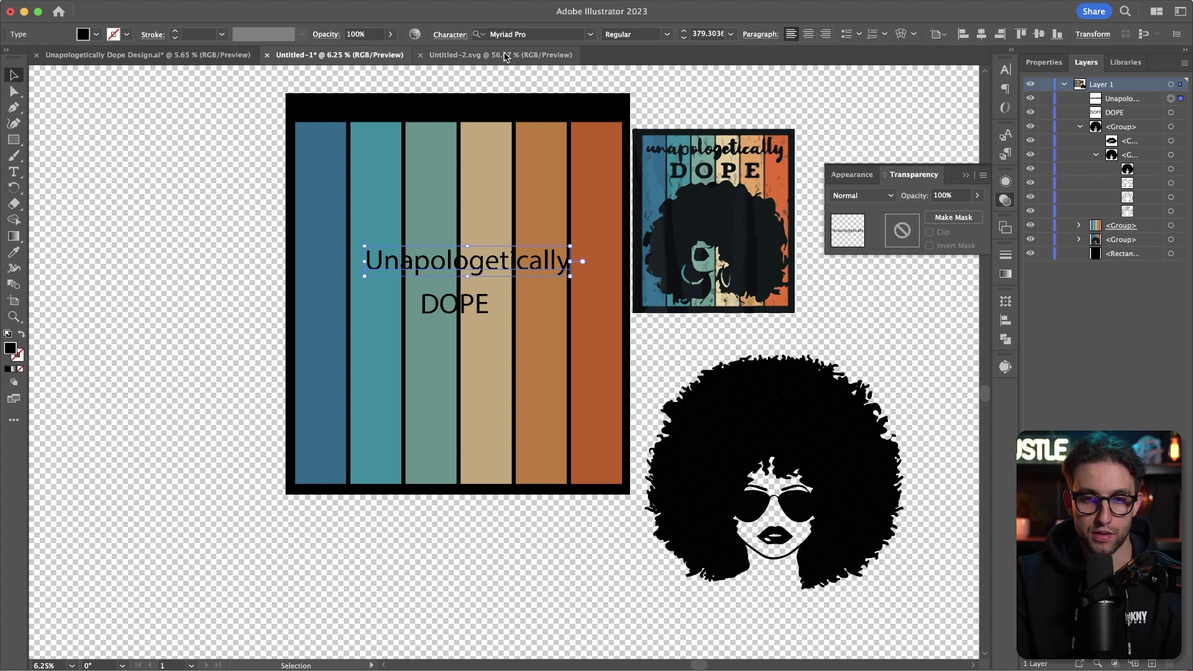
Step: Make the headline white Dirtybag Bold Trial spanning the top, and shorten the stripes below it
click(511, 33)
text(dirtybag)
key(Return)
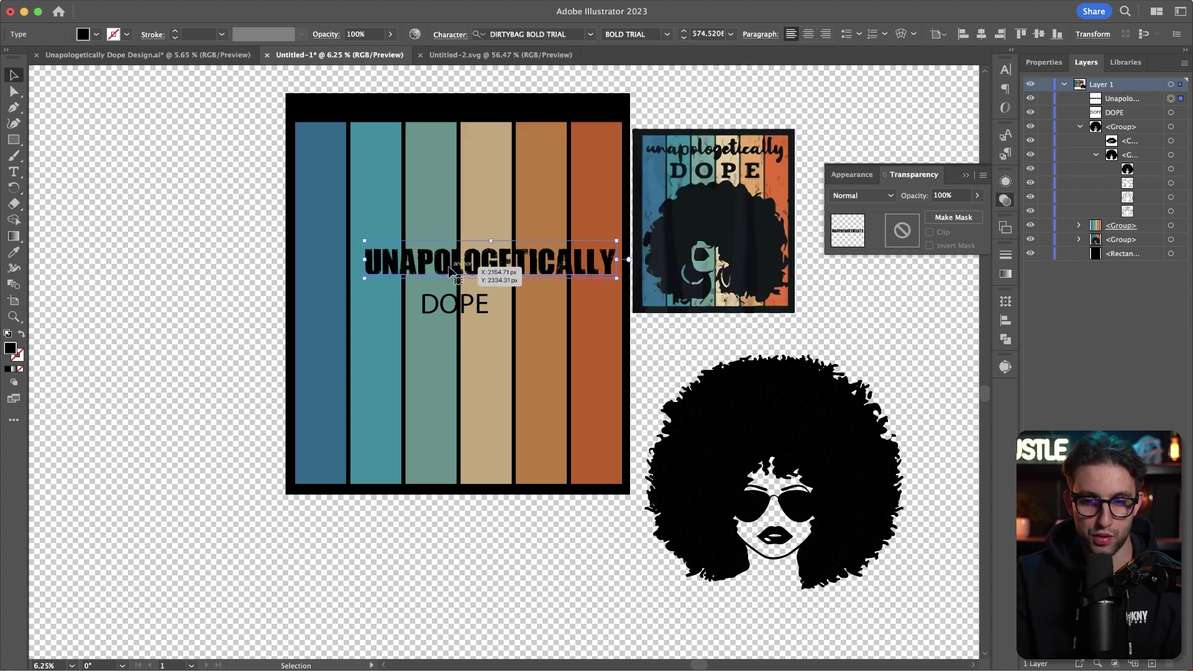
scroll(549, 245, up, 3)
drag(617, 261, 617, 261)
drag(729, 289, 731, 288)
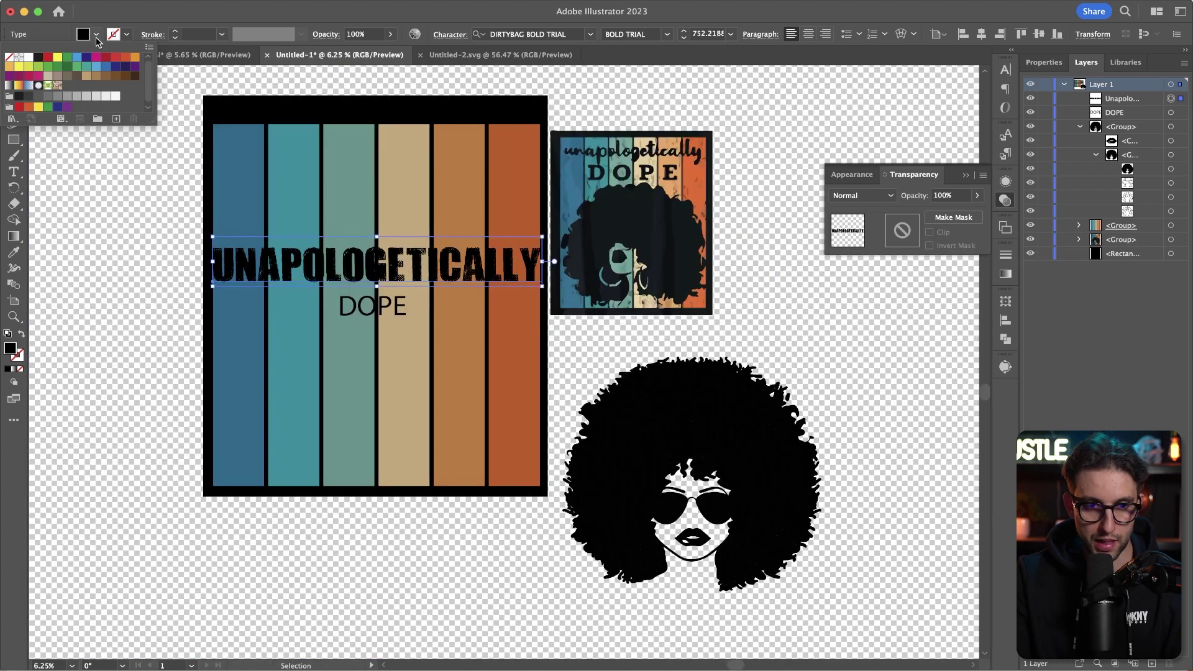
click(29, 57)
click(102, 248)
drag(375, 269, 378, 146)
click(367, 207)
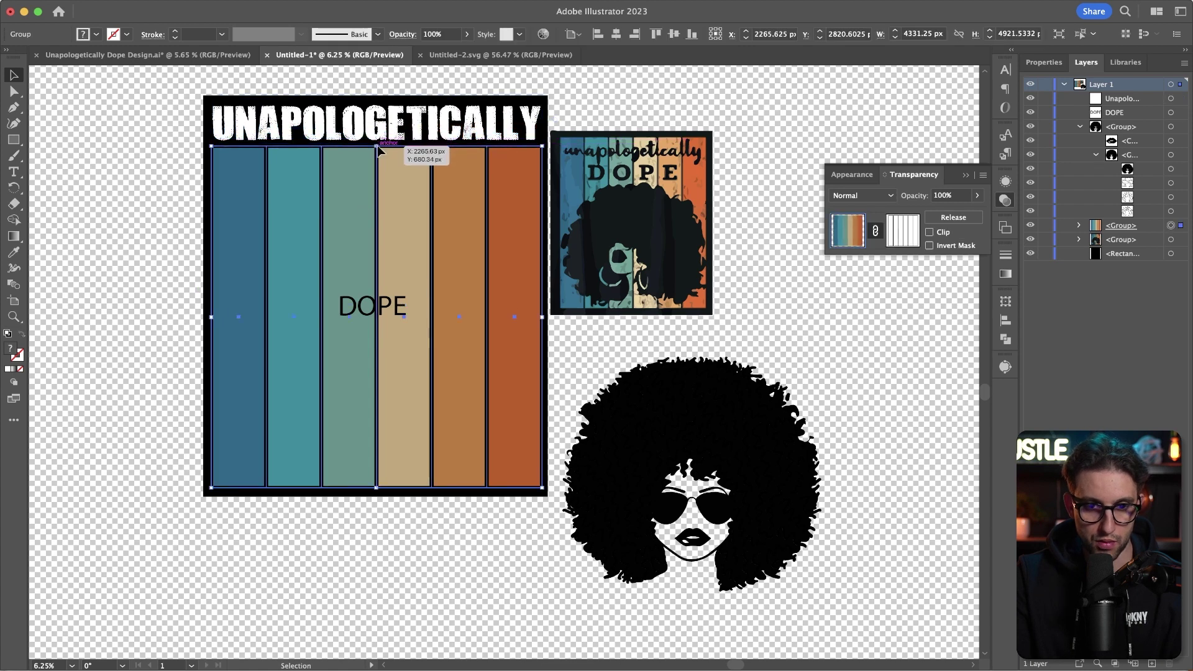
click(178, 188)
Step: Eyedropper the headline's white Dirtybag style onto DOPE and split its letters apart
click(376, 305)
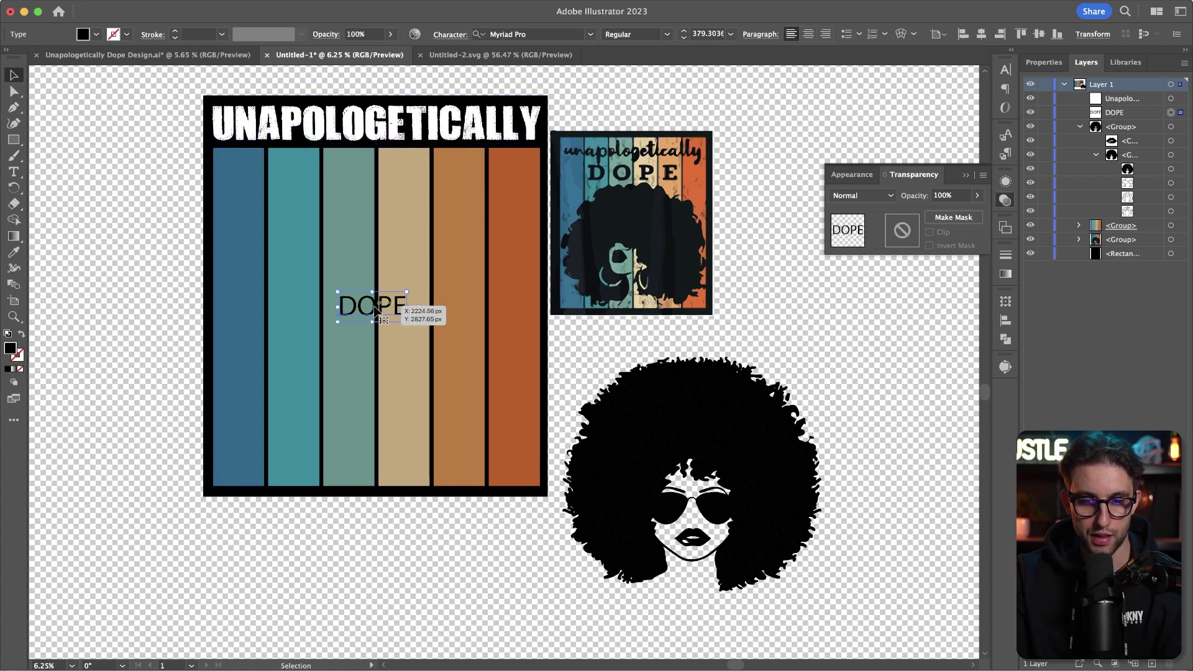
key(i)
click(297, 127)
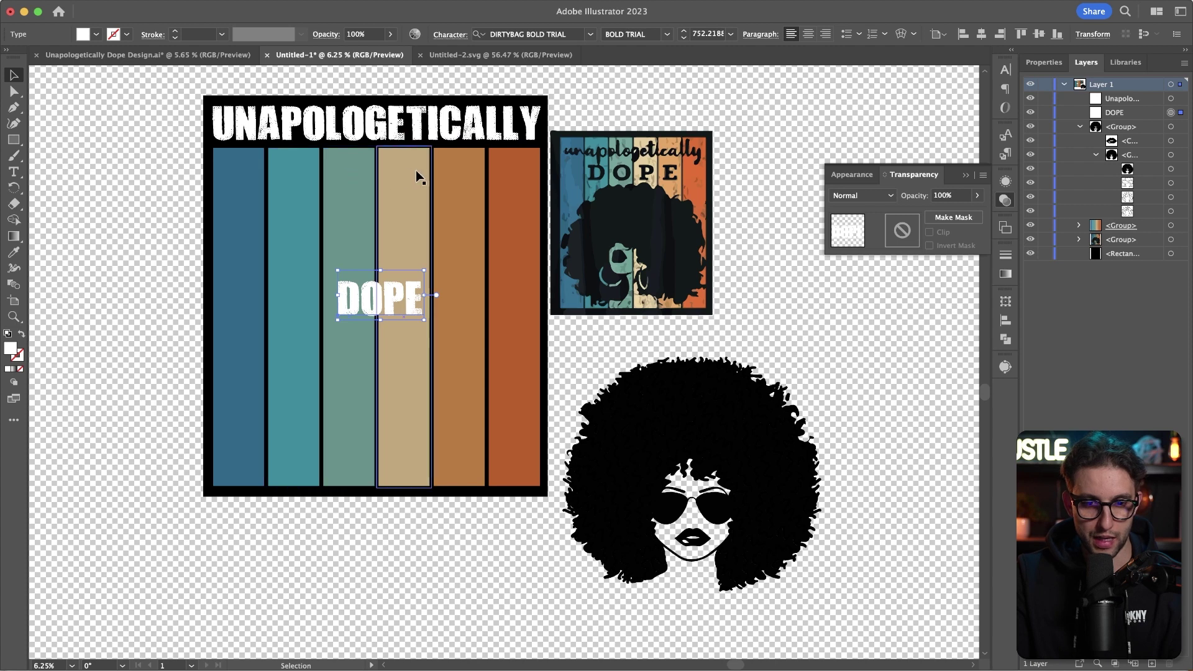
key(t)
double_click(367, 297)
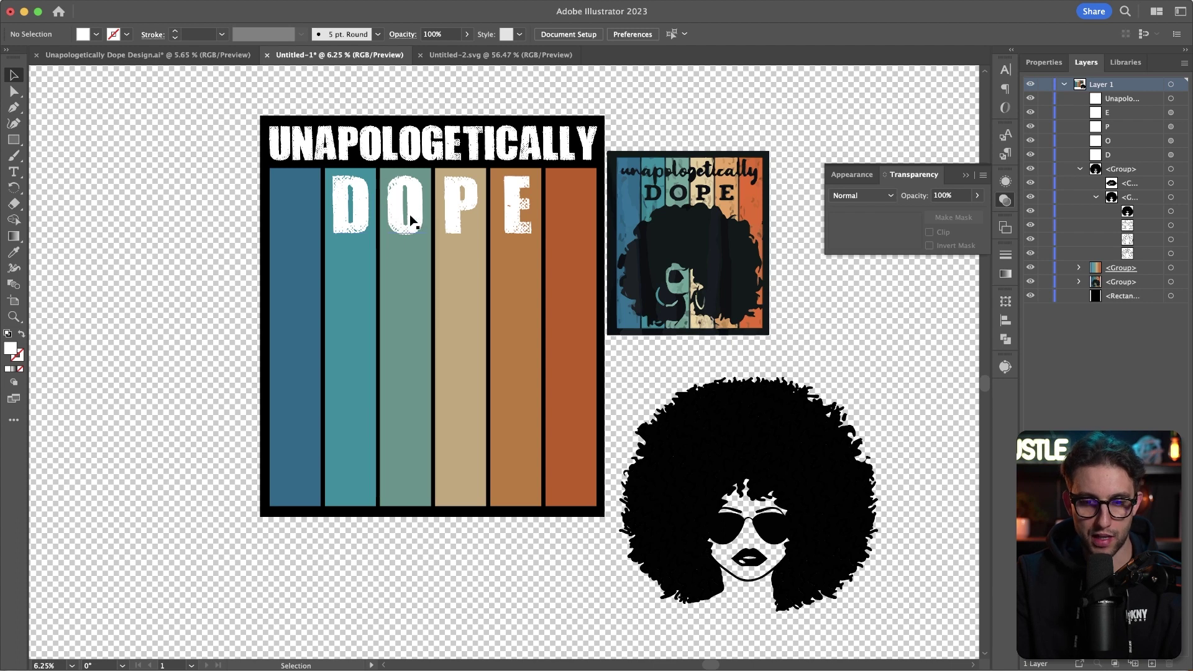
click(351, 218)
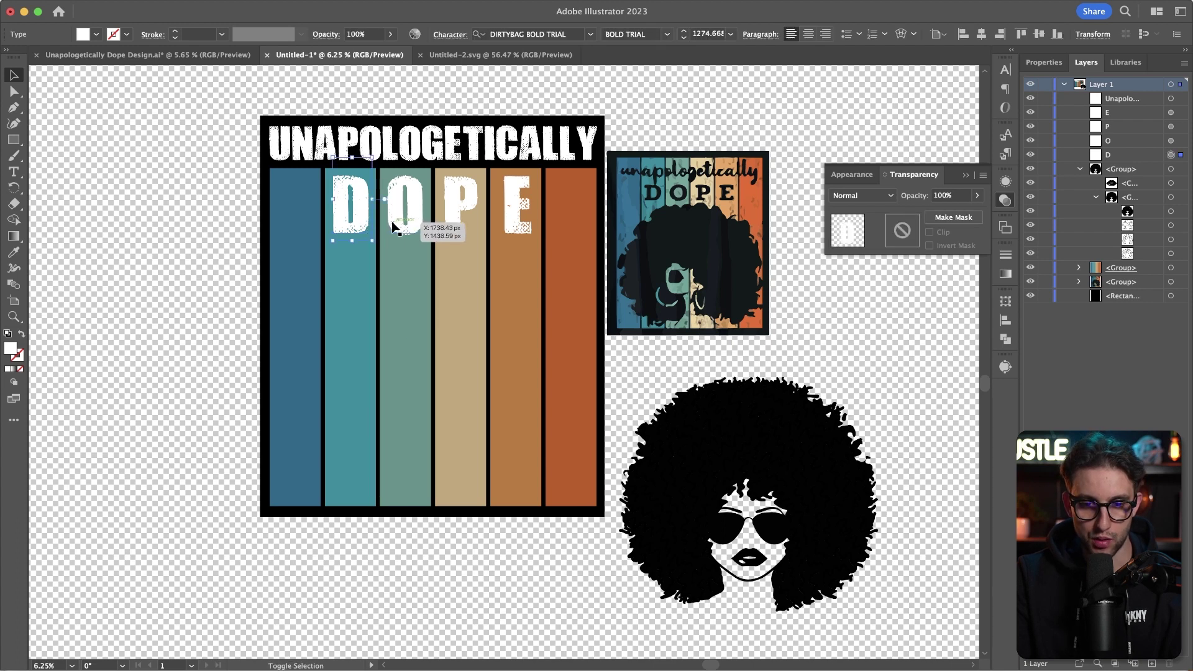
Step: Convert the DOPE letters to outlines and stretch them wider across the stripes
drag(393, 225, 458, 240)
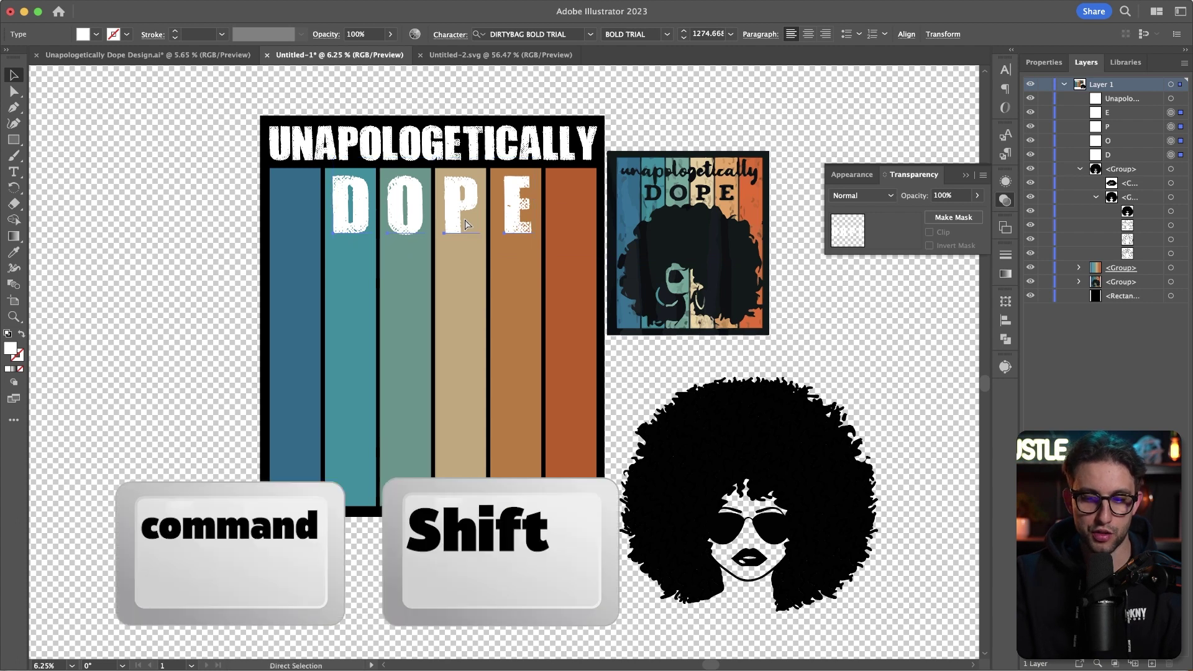
key(super+shift+o)
drag(533, 205, 559, 212)
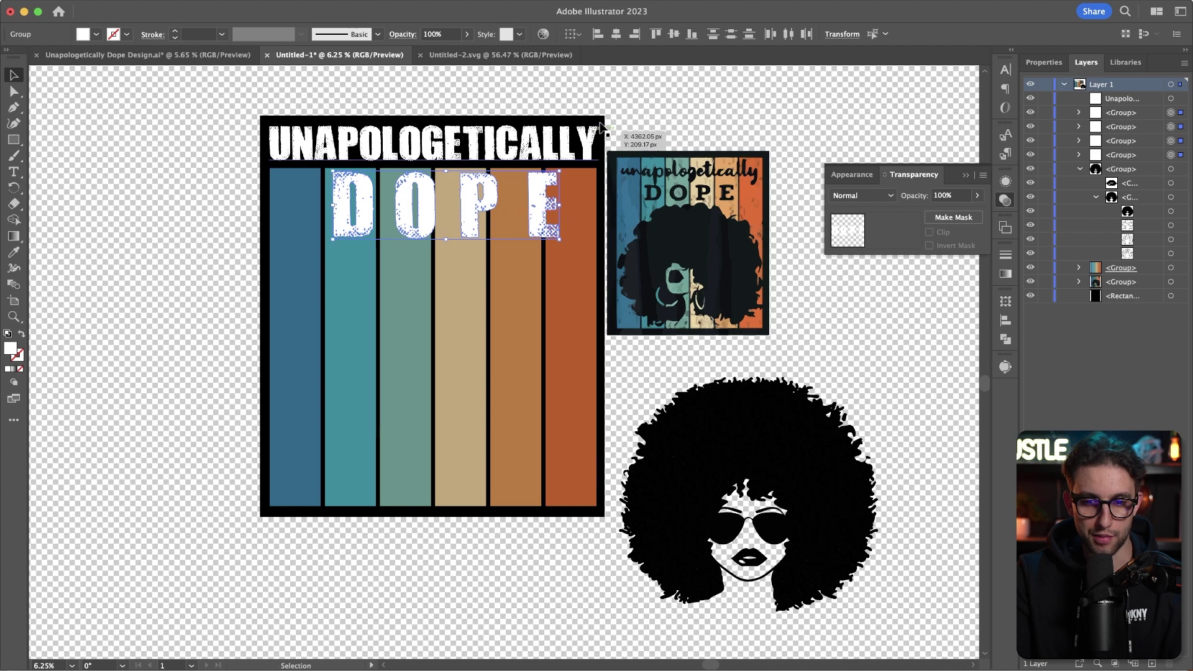
click(633, 137)
Step: Cut the outlined D, O, P and E letters away and select the masked stripes group
scroll(433, 194, up, 3)
scroll(261, 239, down, 3)
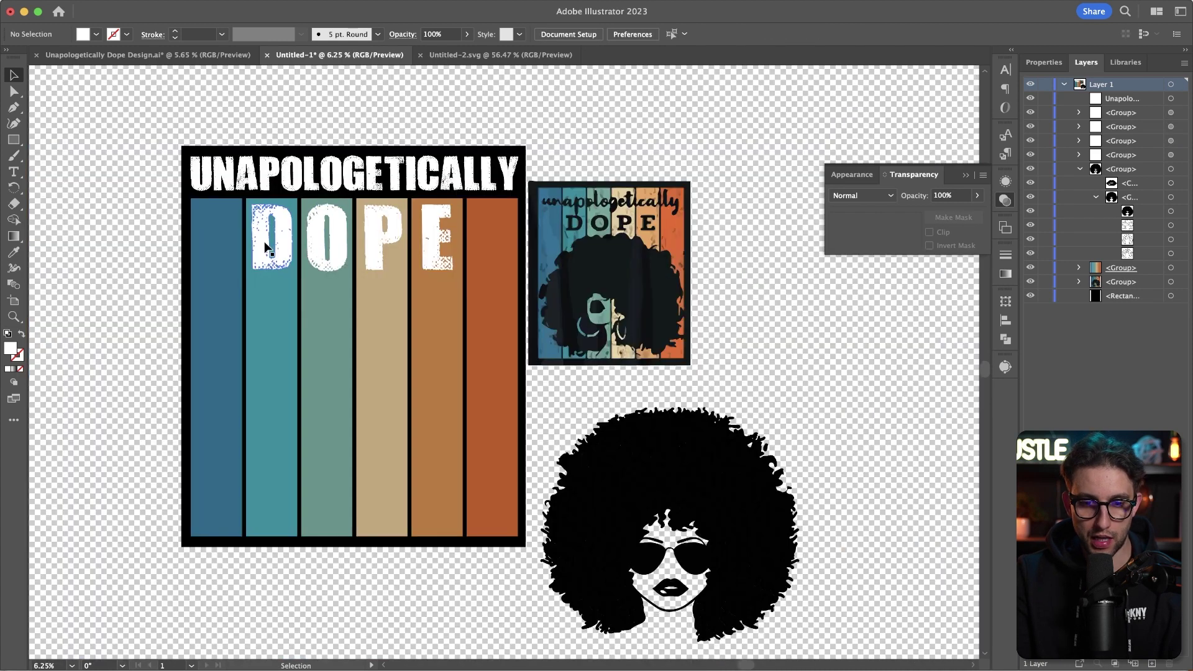
click(265, 247)
shift+click(309, 252)
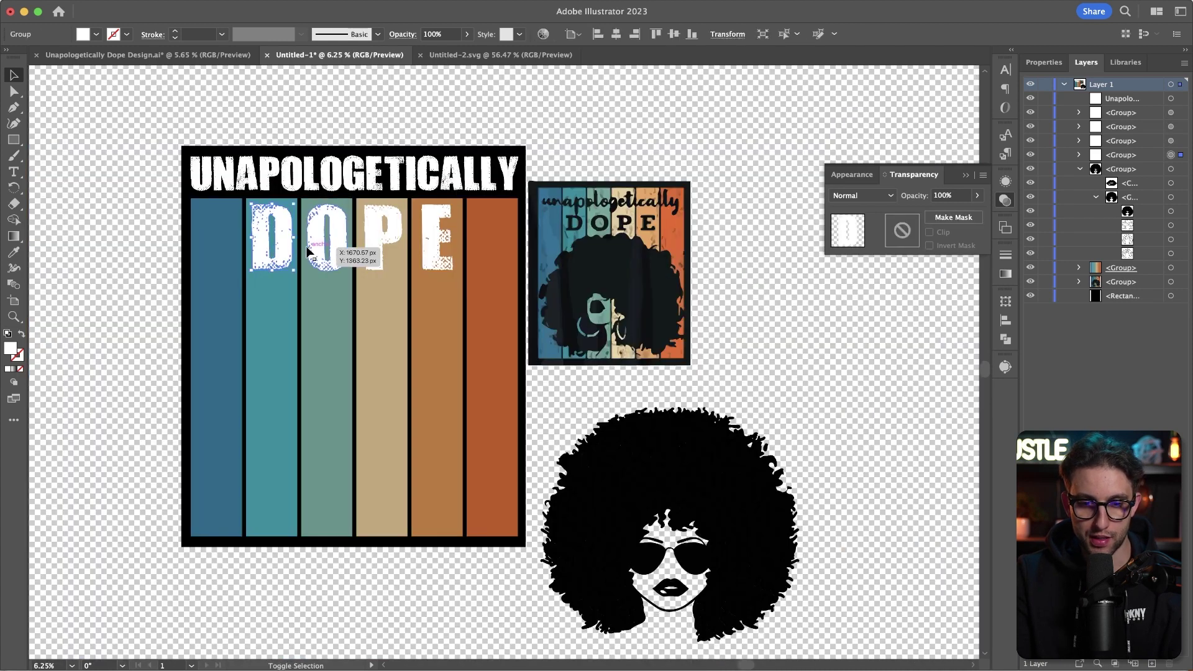
shift+click(382, 237)
shift+click(434, 233)
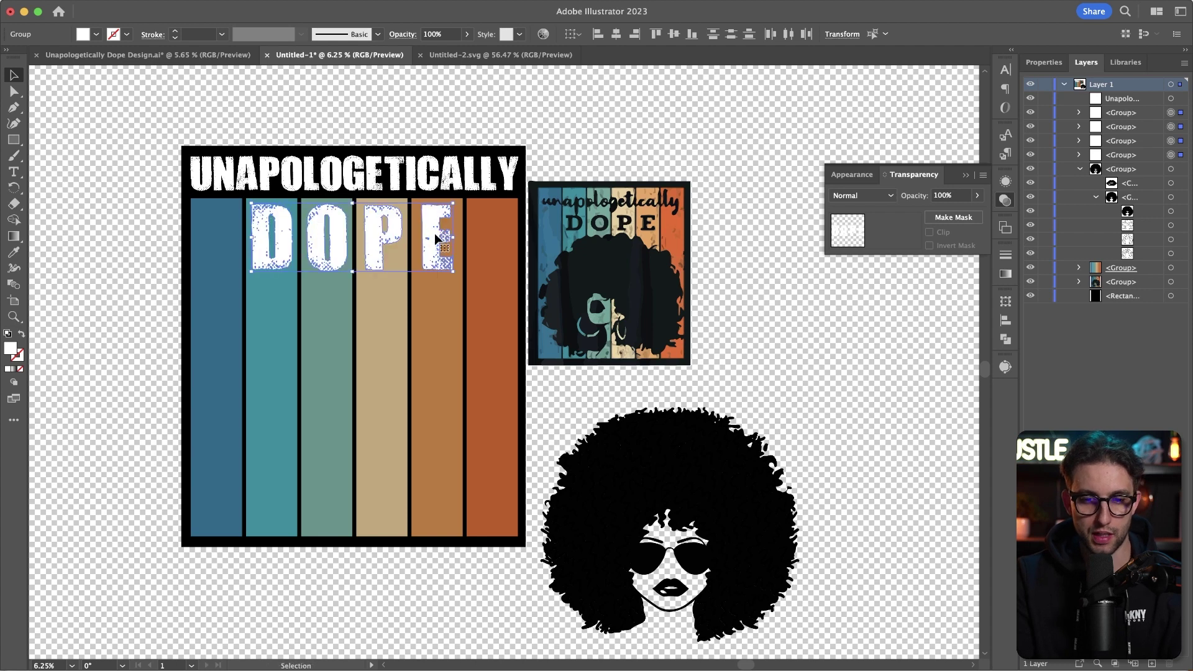
key(Delete)
click(390, 260)
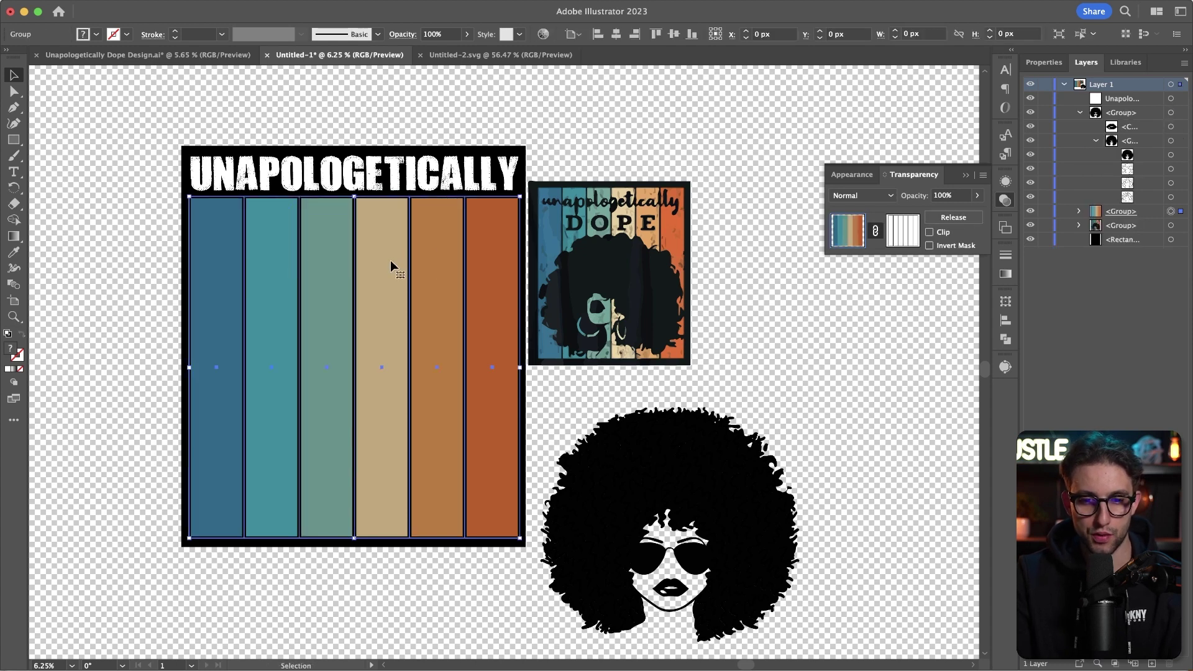
Step: Paste the DOPE letters in place into the stripes' opacity mask, fill them black, and exit the mask
click(898, 234)
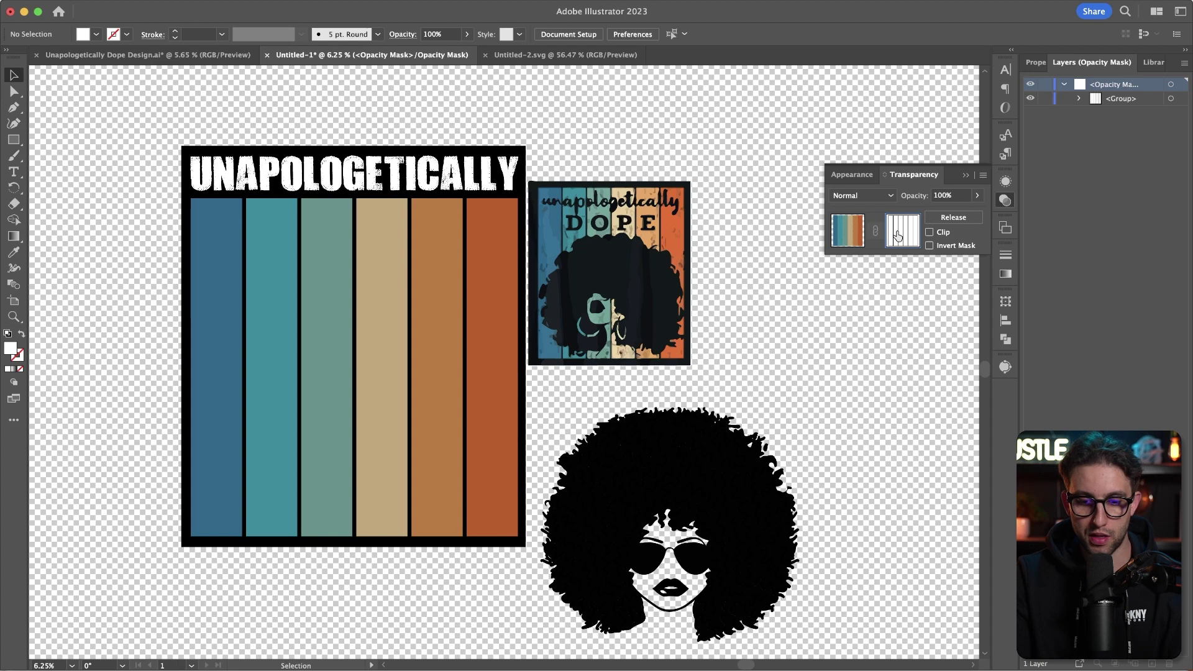
key(super)
key(shift)
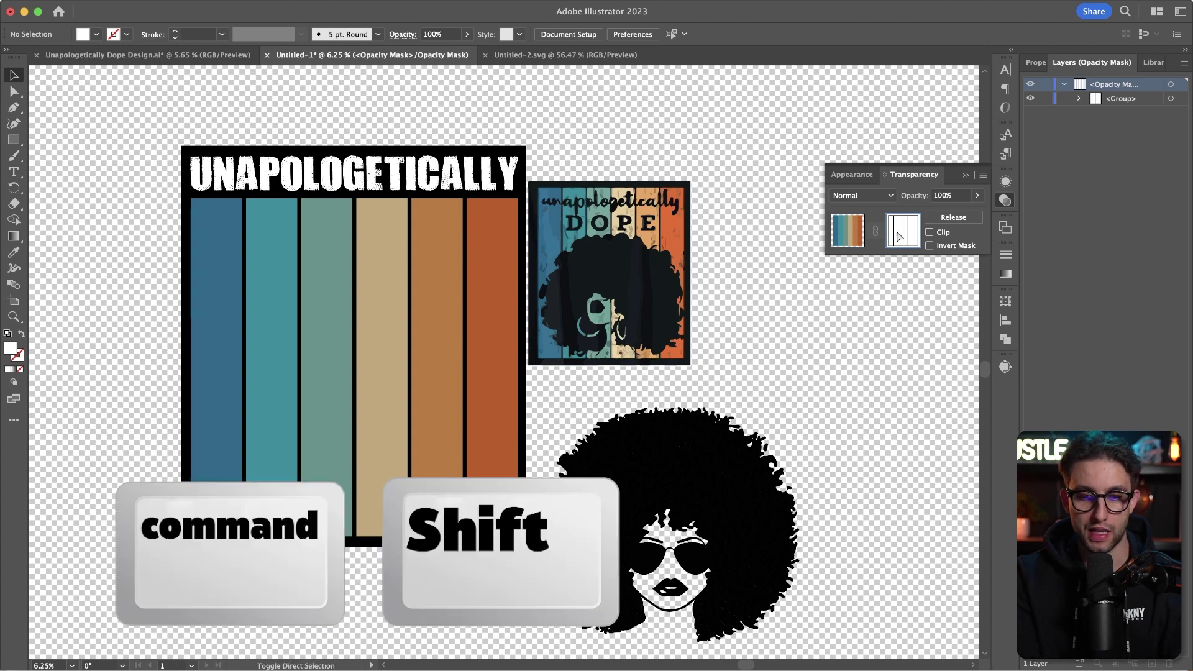
key(super+shift+v)
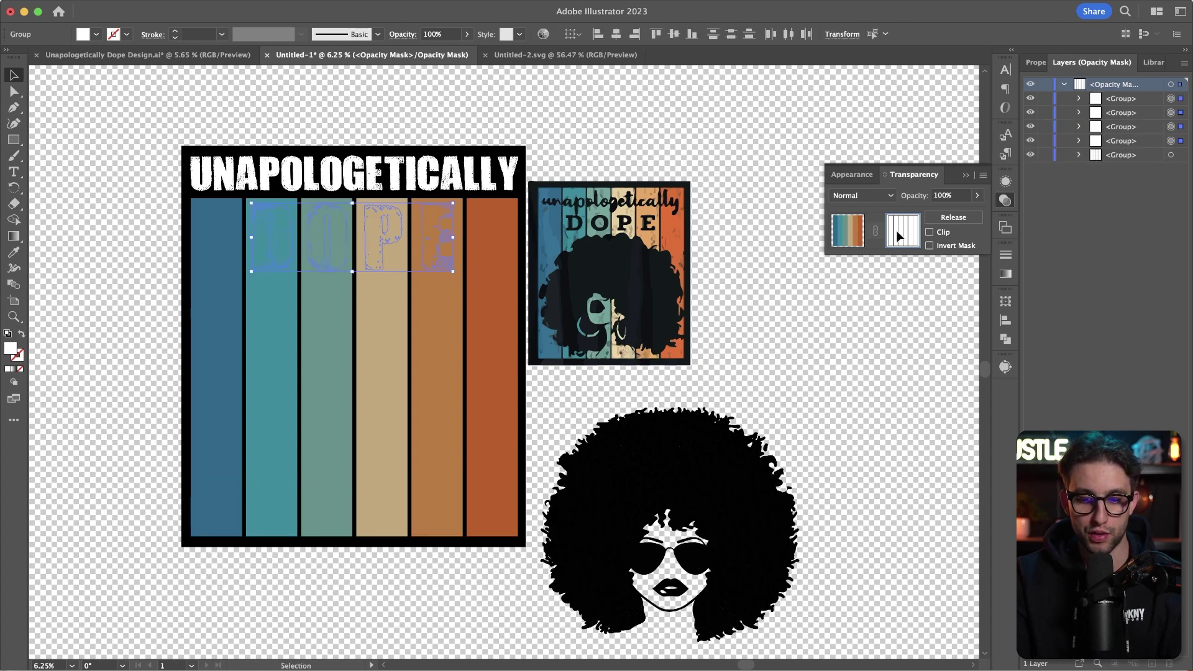
key(ctrl)
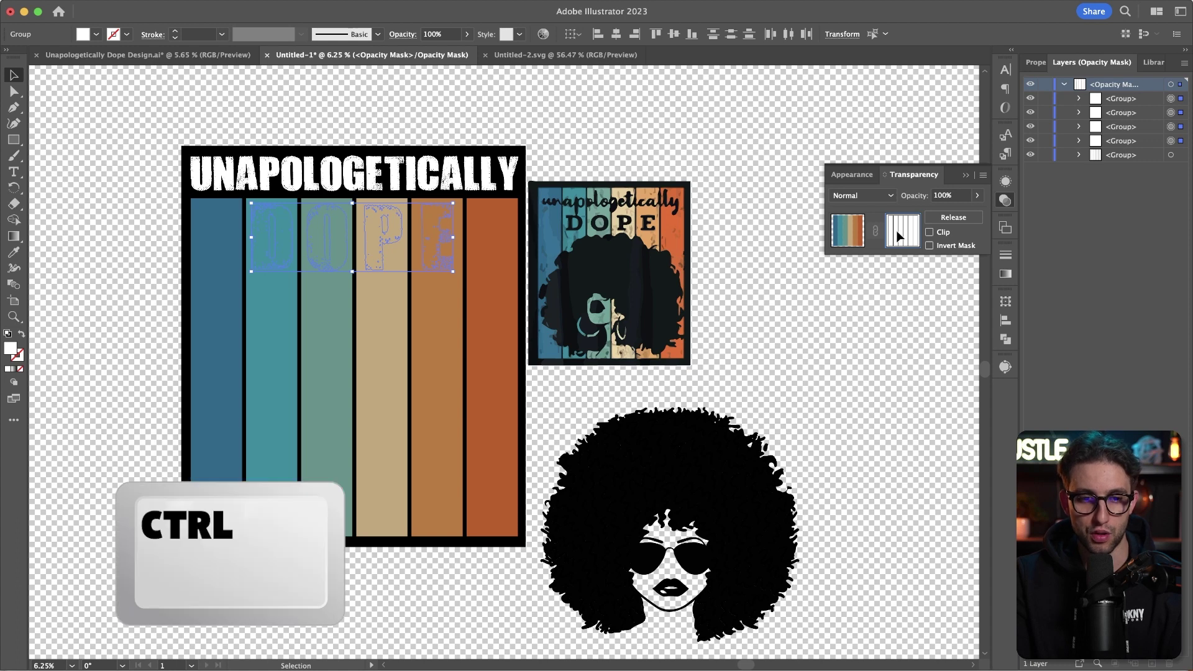
double_click(10, 350)
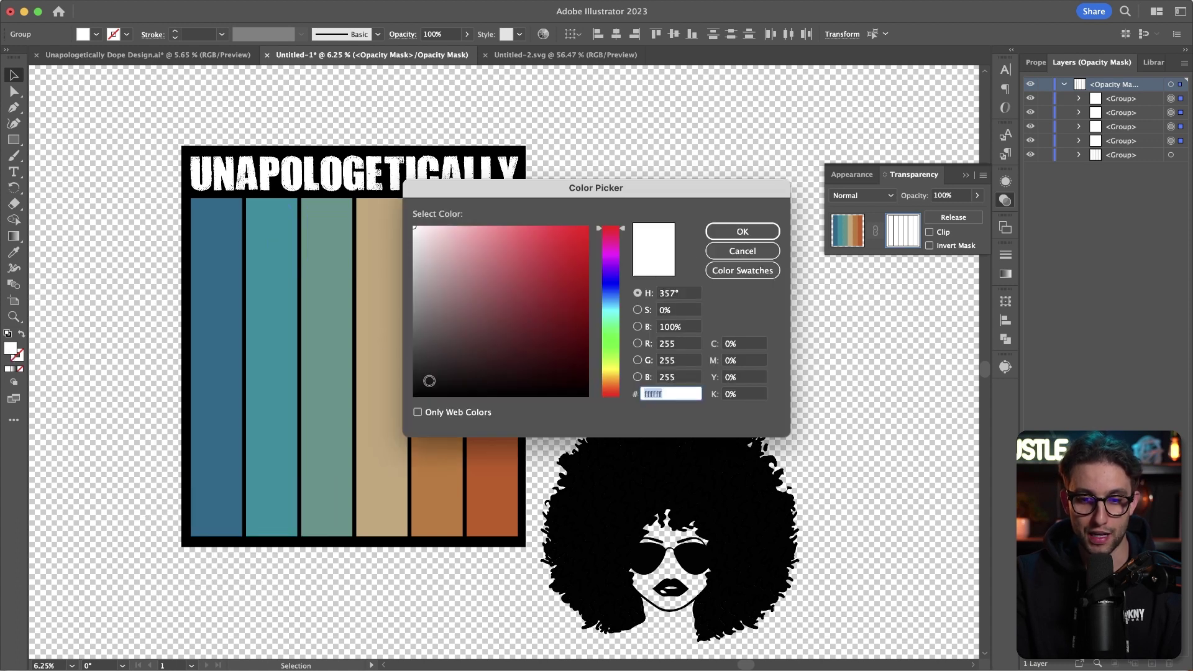
click(413, 395)
click(736, 237)
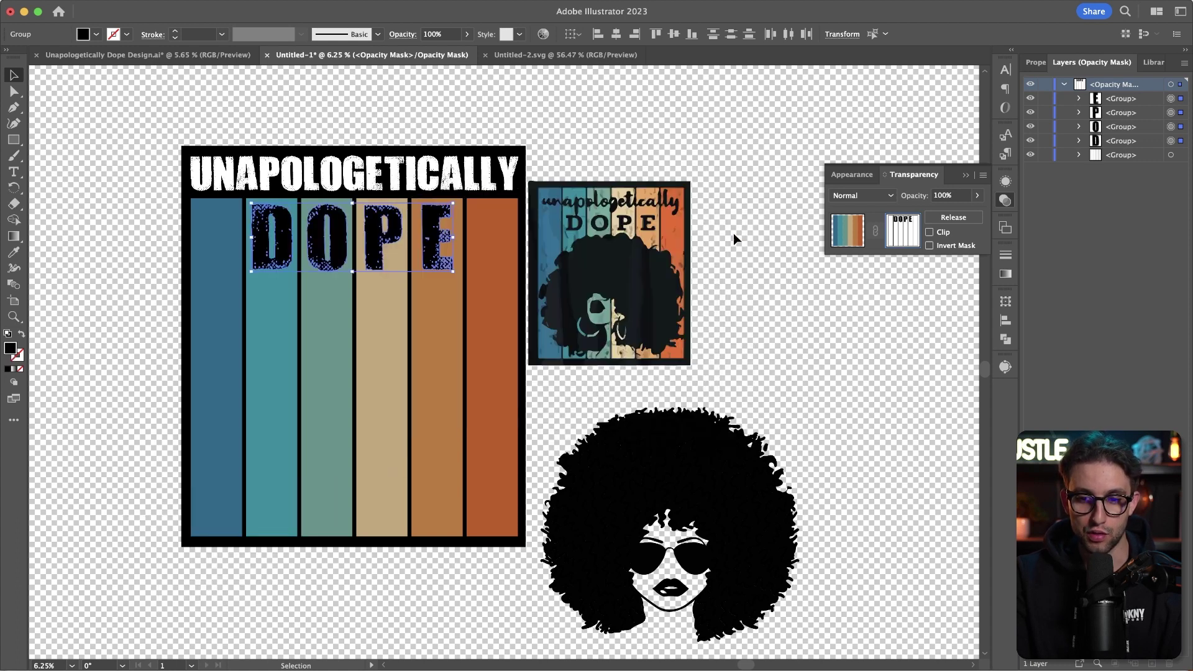
click(861, 229)
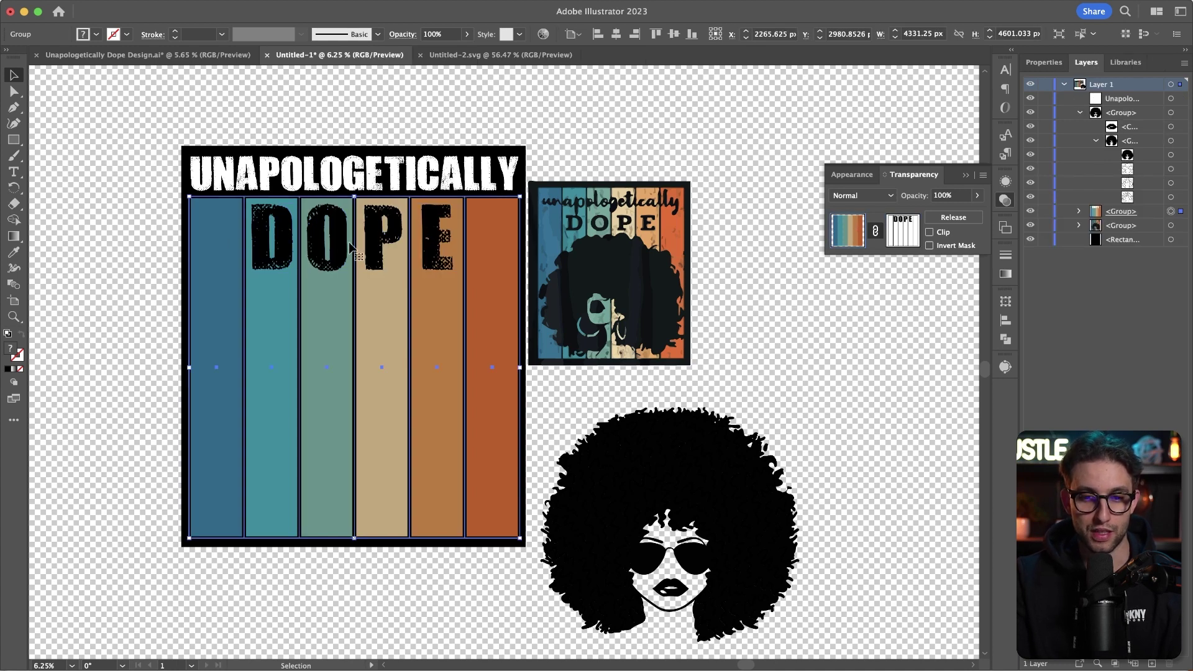
Step: Fill the UNAPOLOGETICALLY headline with the blue-through-orange stripe gradient
key(super+shift+a)
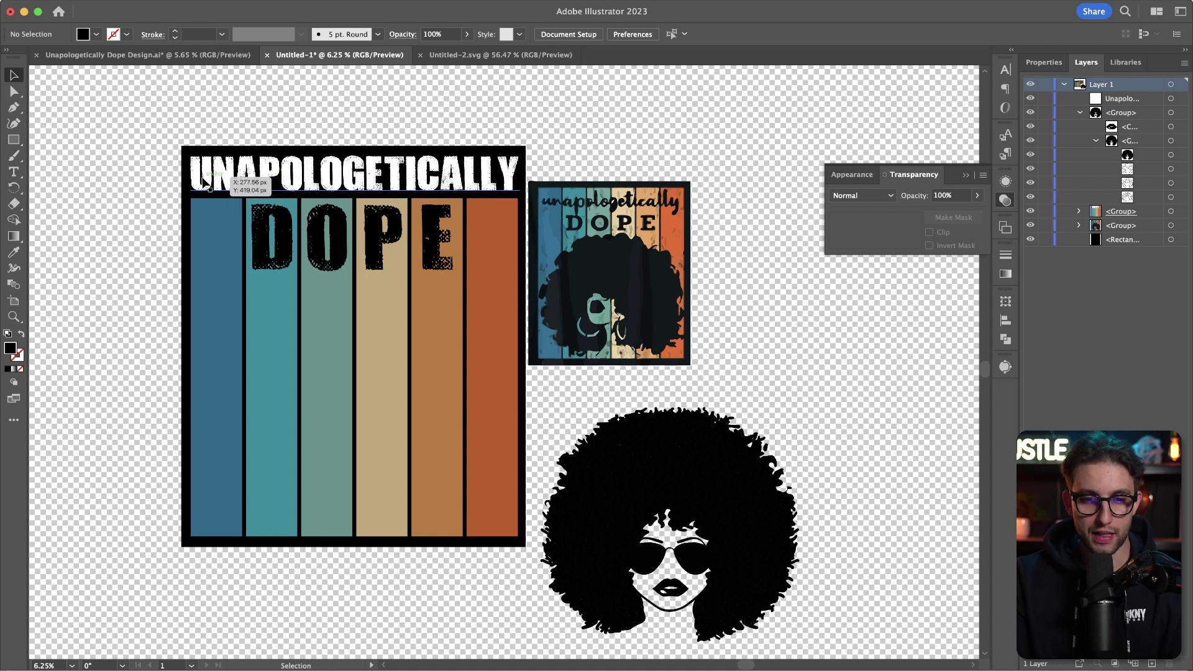
double_click(236, 177)
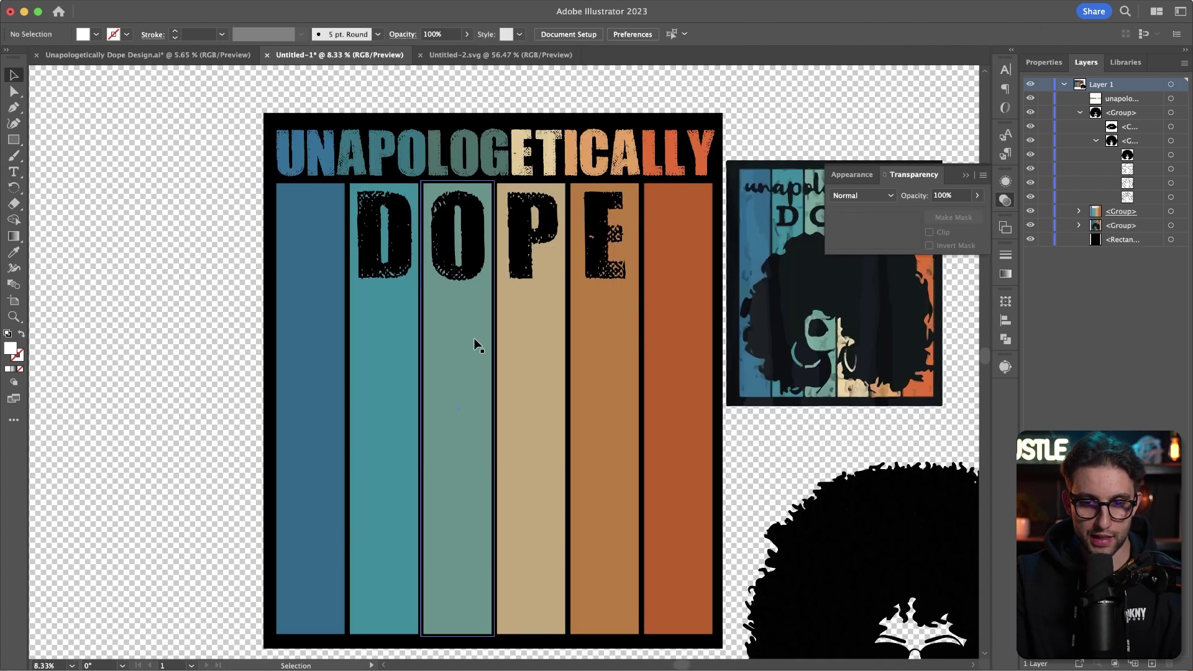
click(798, 522)
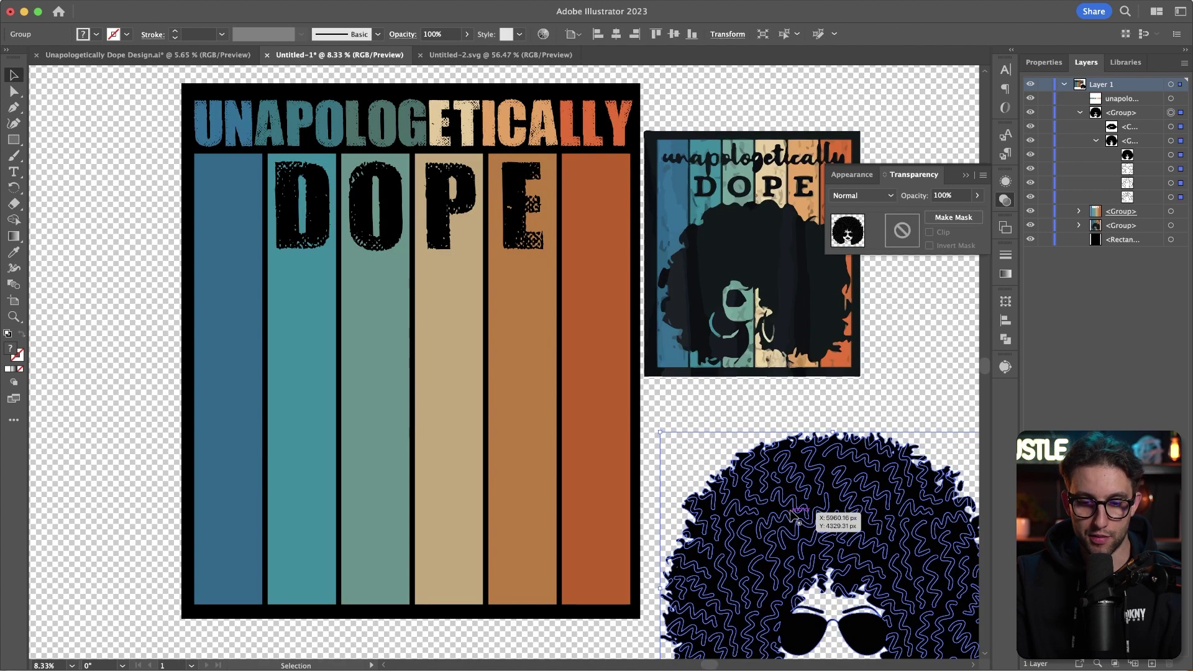
click(511, 373)
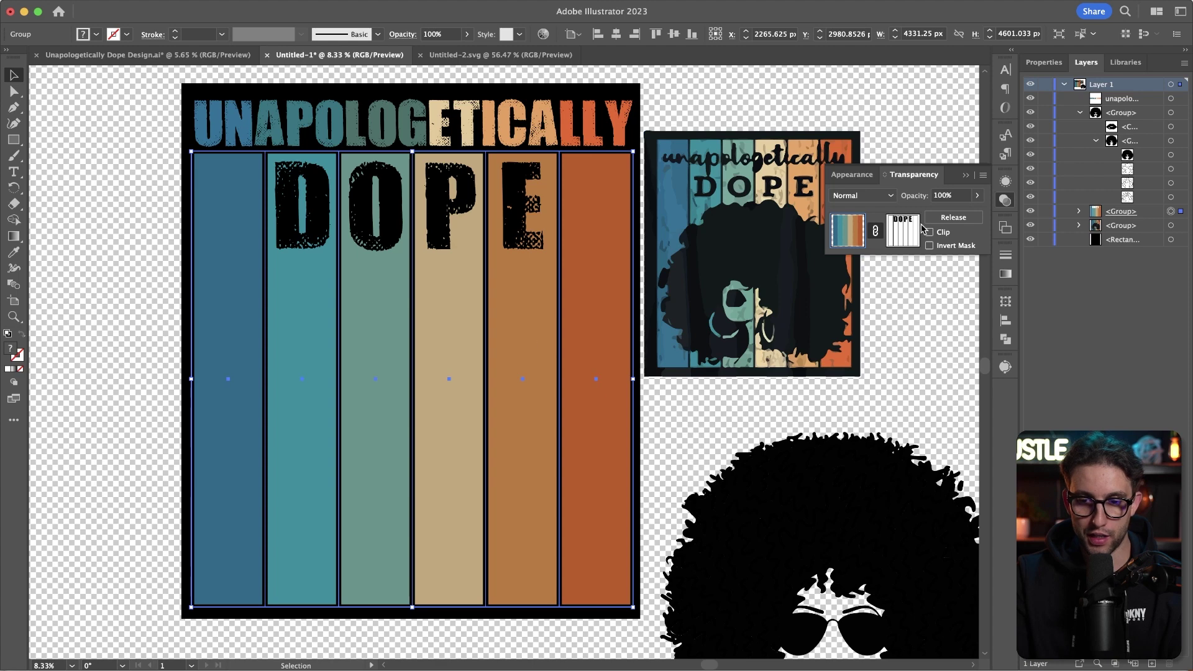
Step: Paste an enlarged Afro-girl silhouette and a grunge texture into the stripes' opacity mask
click(902, 231)
key(super+v)
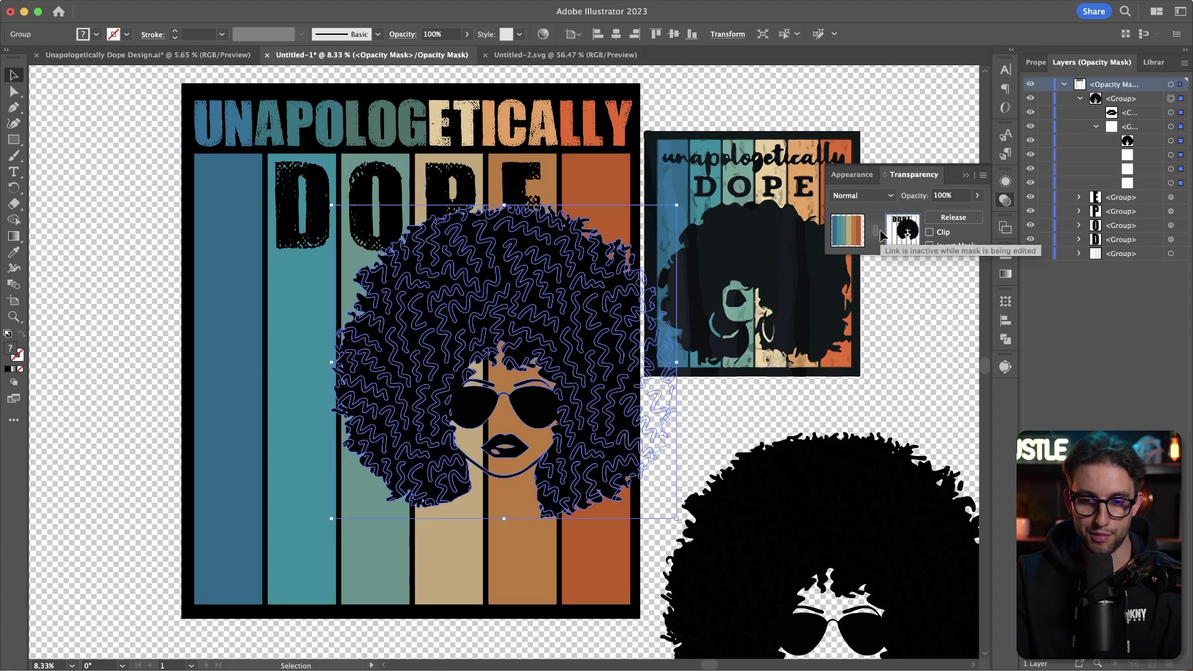
key(super+equal)
drag(411, 260, 411, 202)
key(super+minus)
key(super+minus)
click(240, 296)
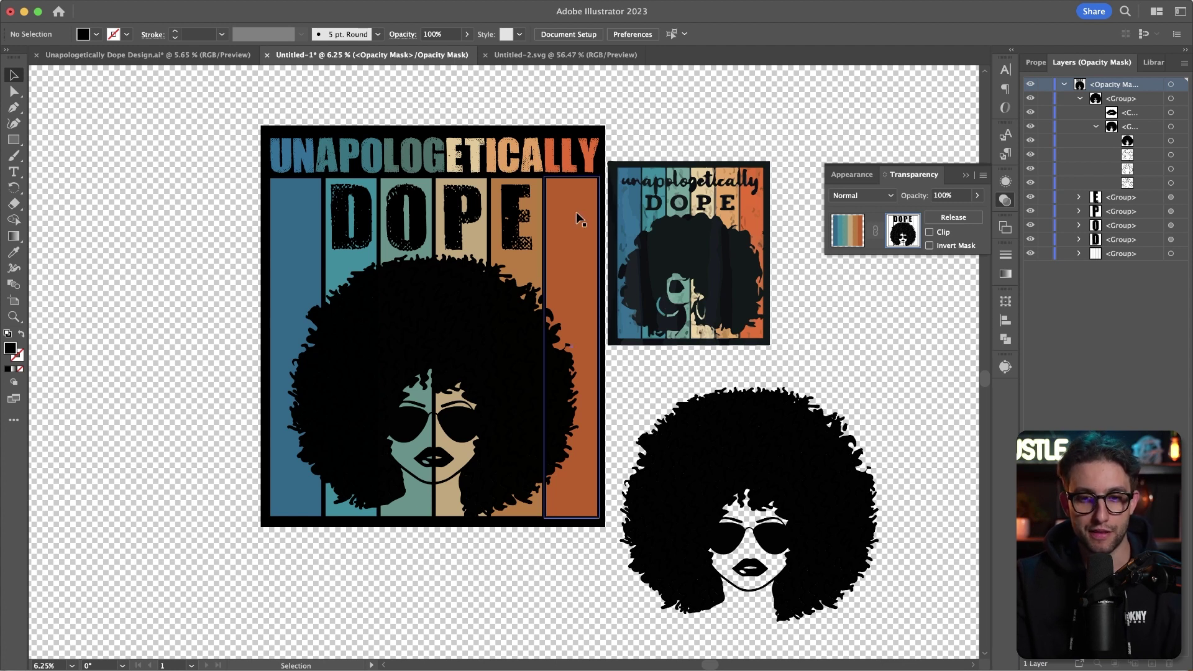
key(super+v)
drag(615, 390, 579, 381)
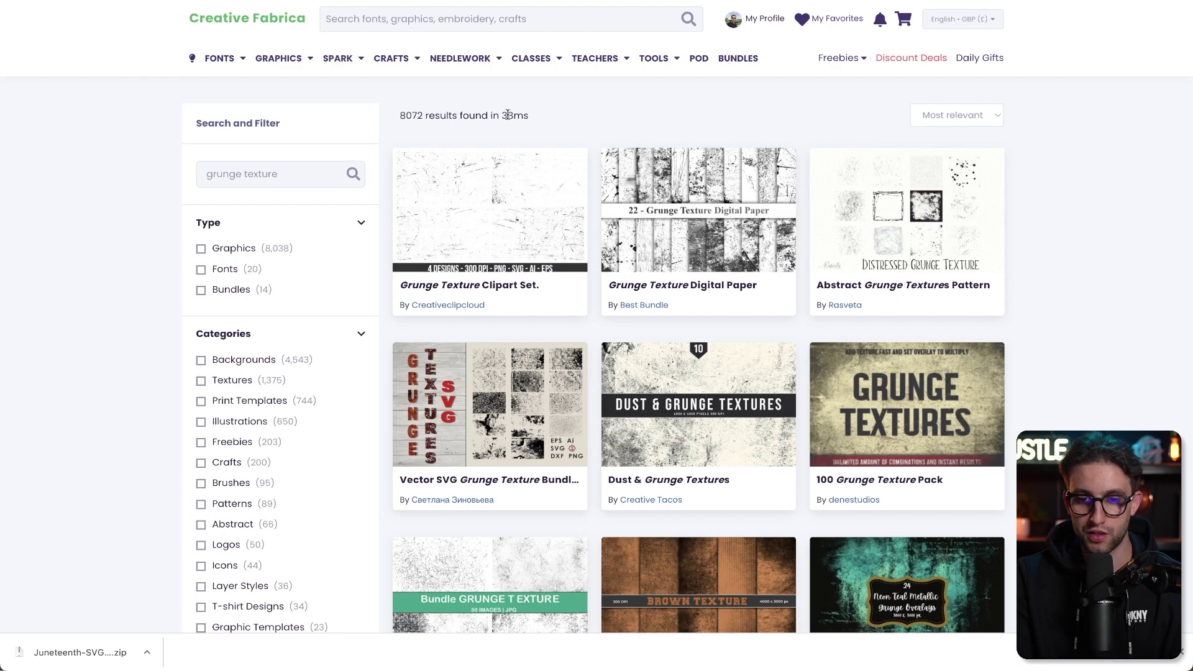
scroll(766, 199, down, 10)
scroll(766, 199, down, 15)
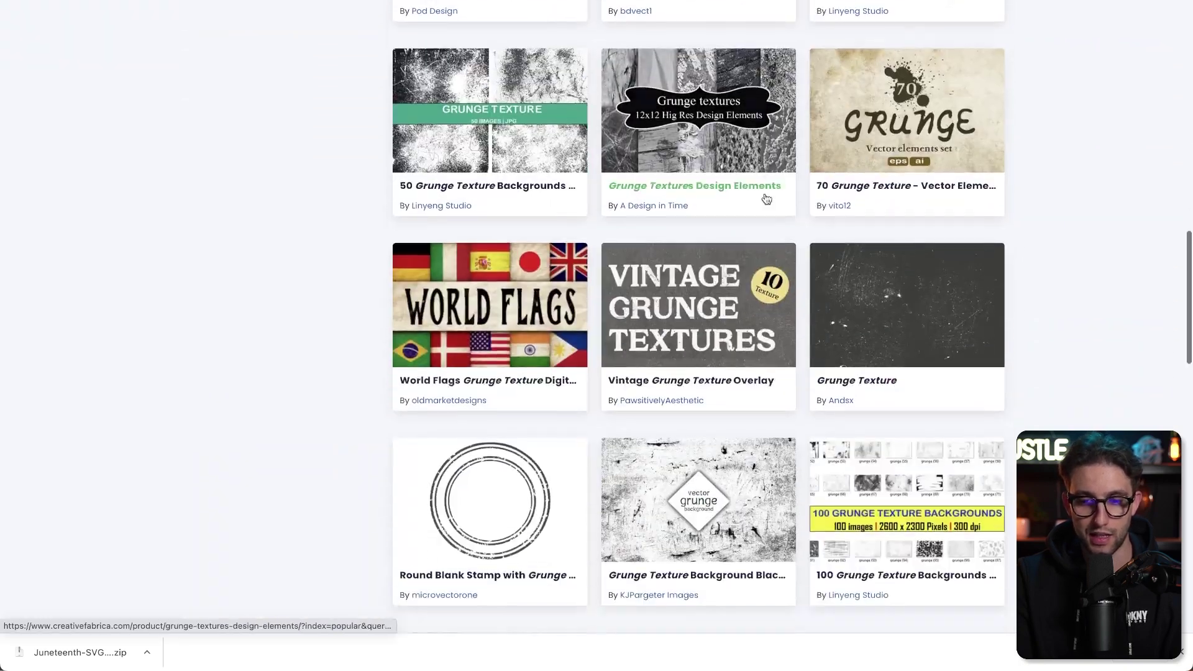
scroll(766, 198, down, 7)
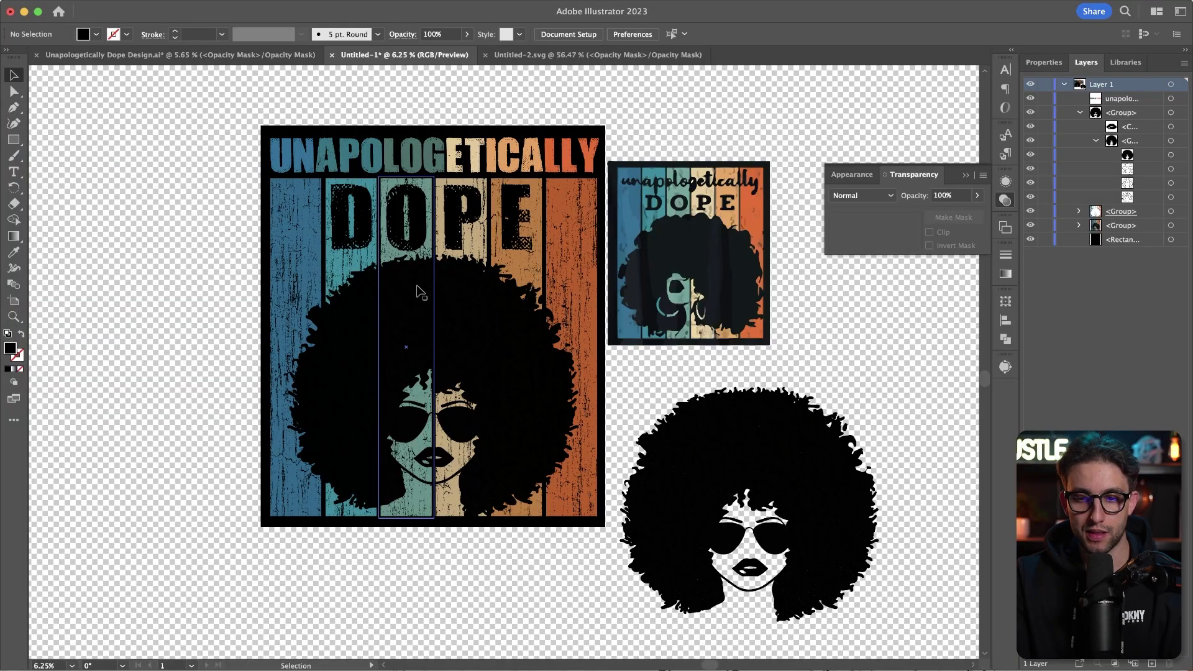
Step: Toggle the black <Rectangle> background's visibility in Layers, leaving it hidden
click(1030, 239)
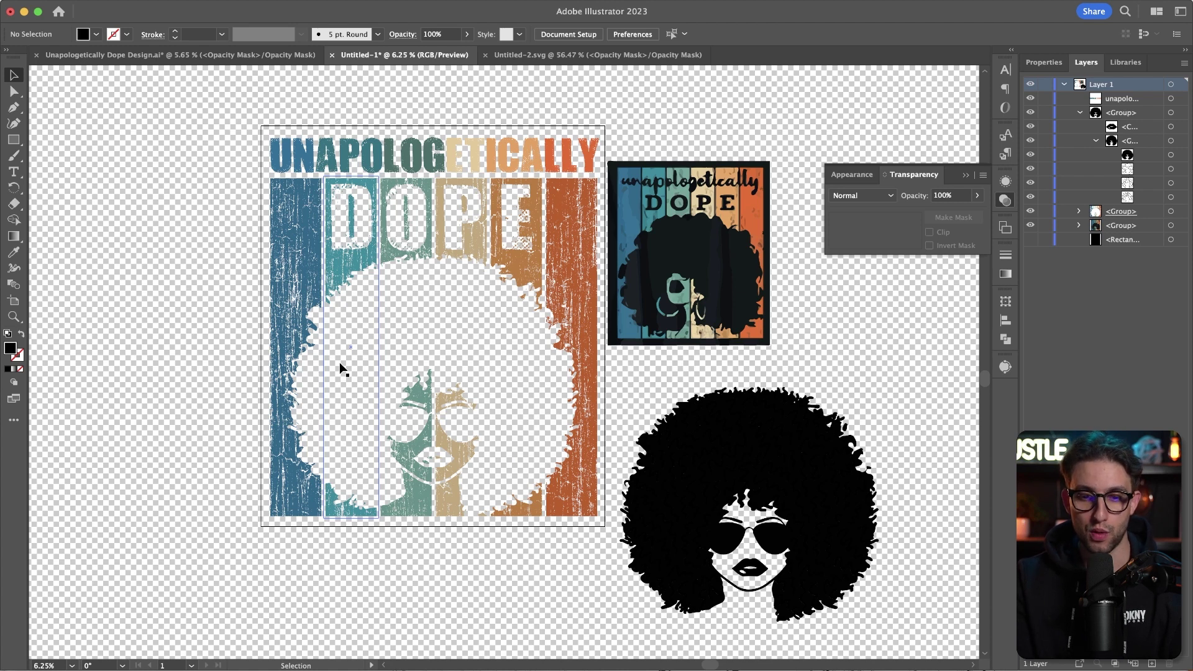
click(1030, 241)
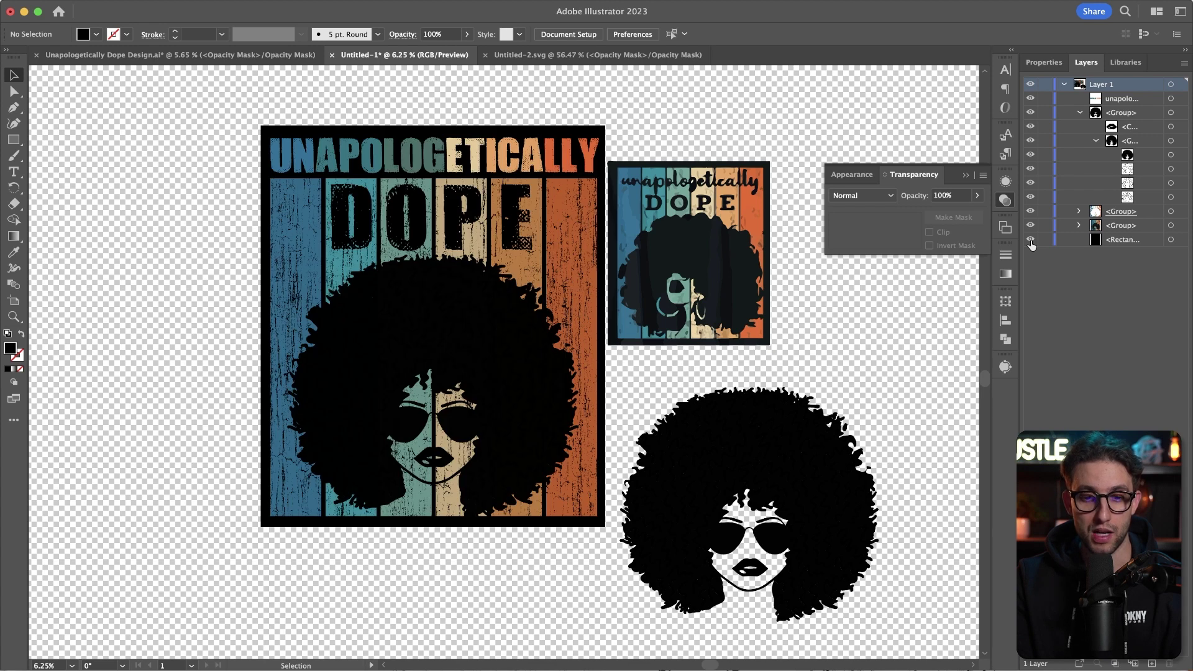
click(1031, 241)
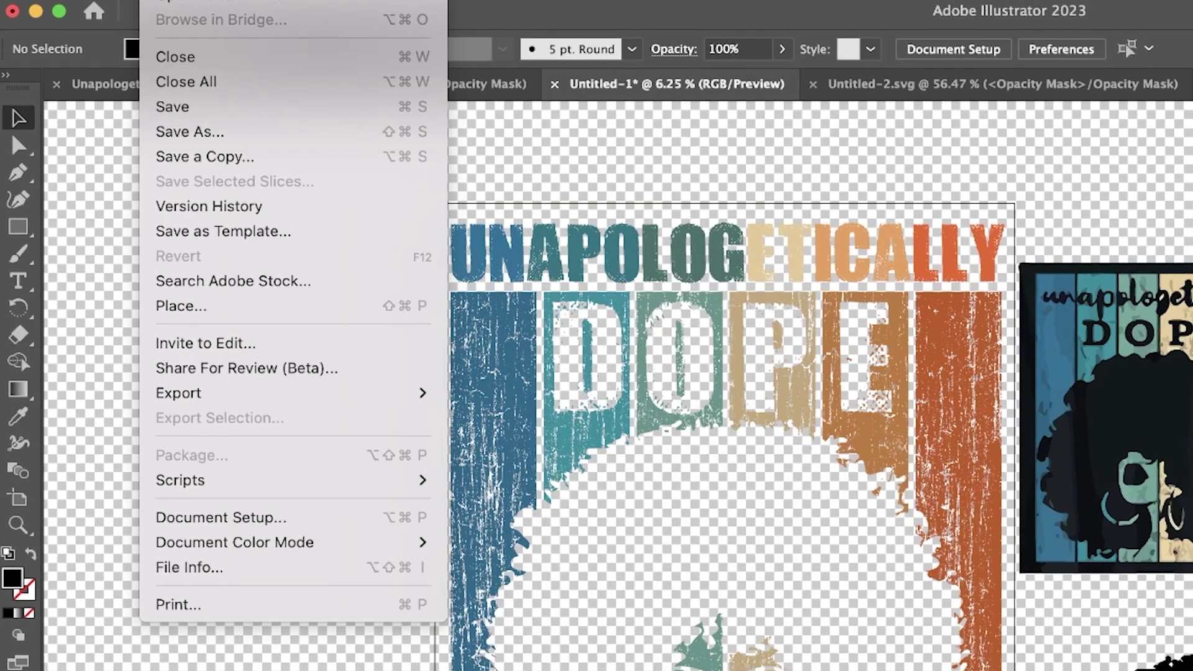
mouse_move(112, 241)
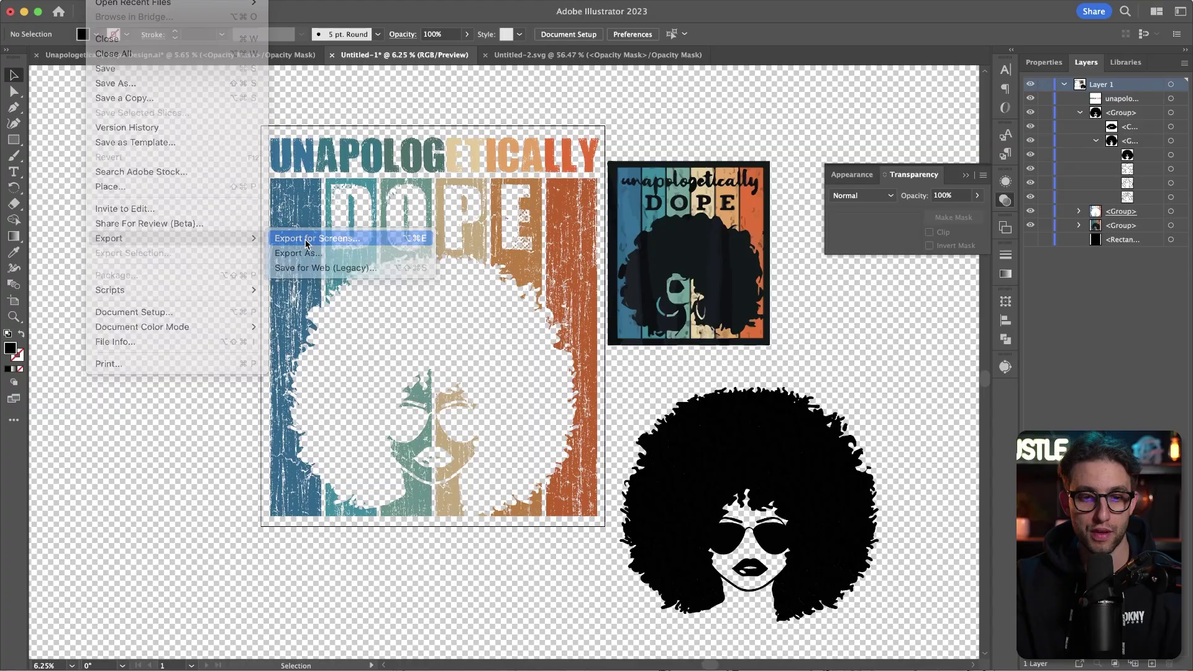
Step: Export the artboard for screens as a PNG named 'Unapologetically Dope'
click(531, 397)
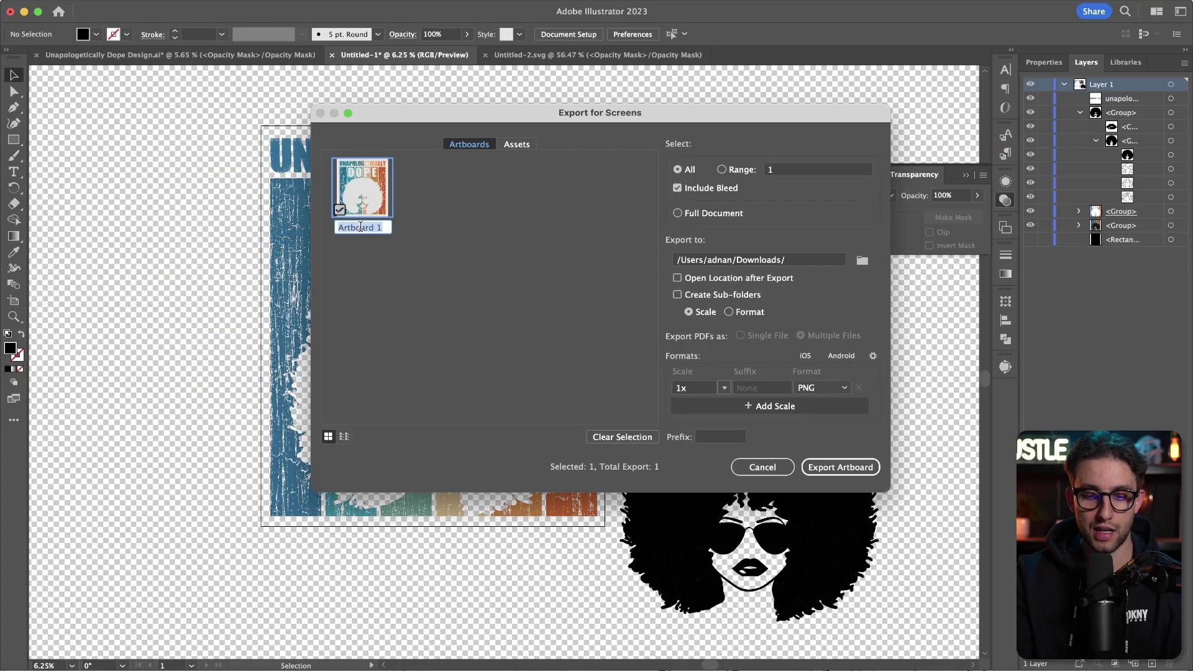
text(Unapologetically Dope)
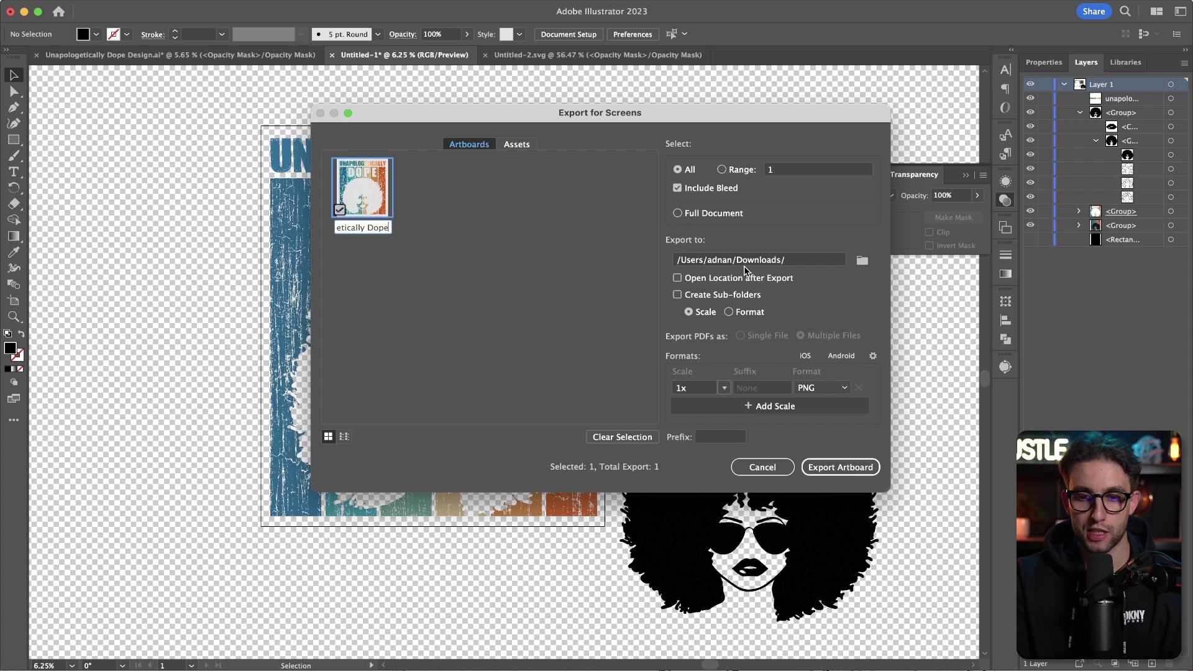
click(822, 468)
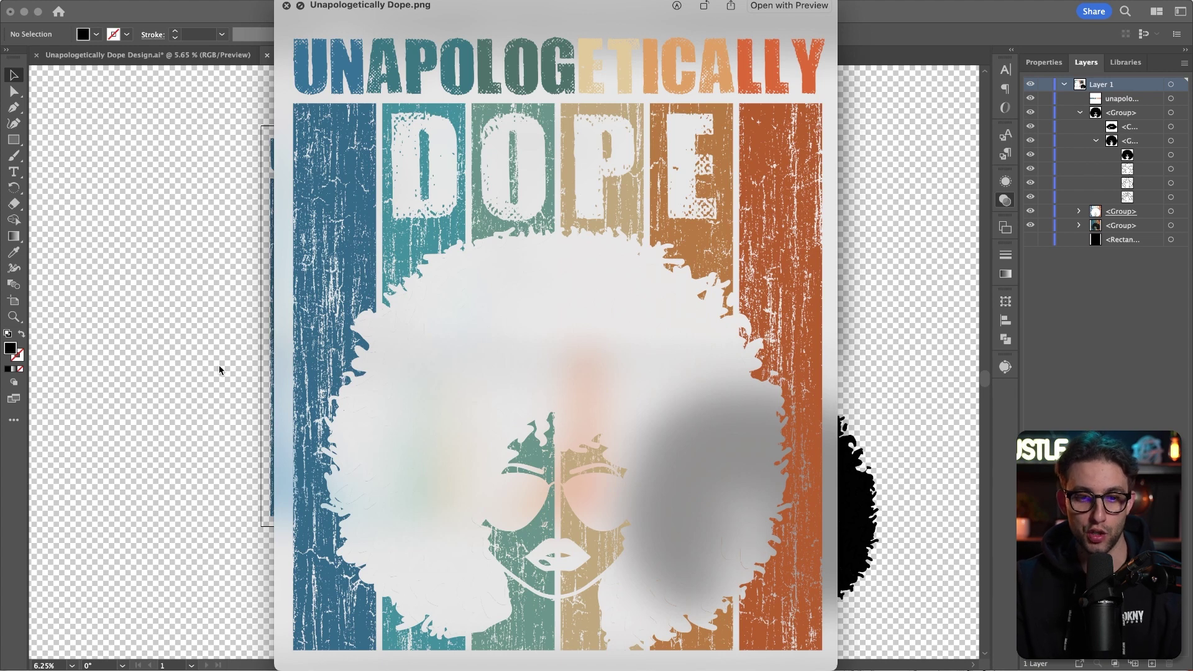
key(Escape)
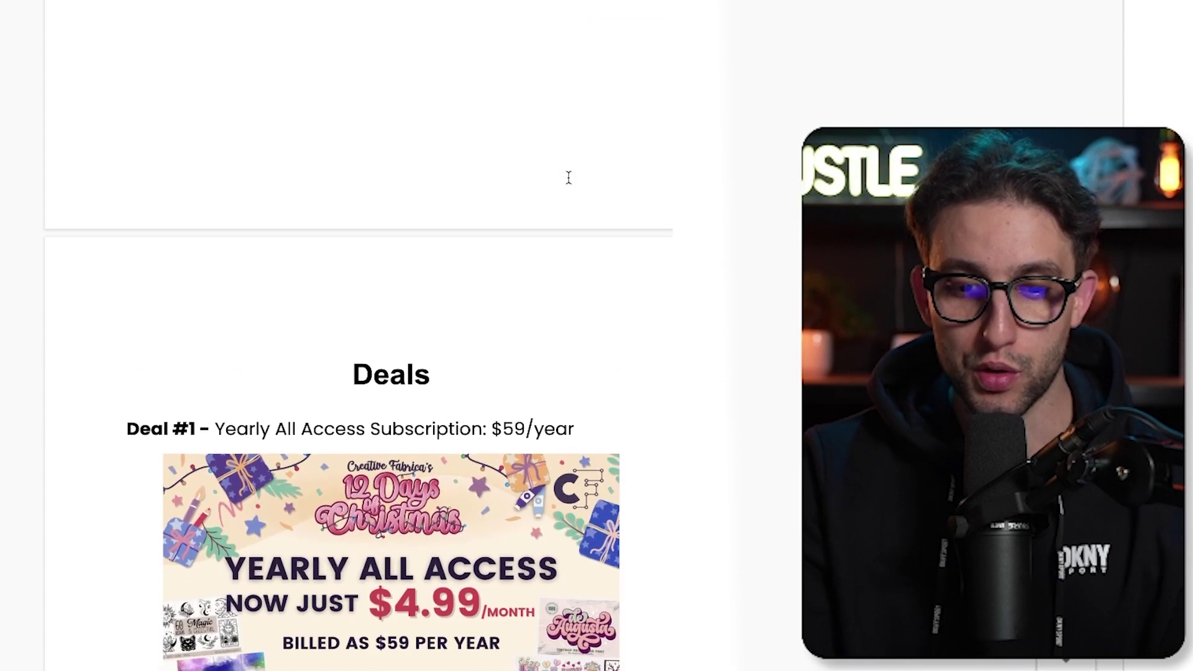
scroll(569, 178, down, 3)
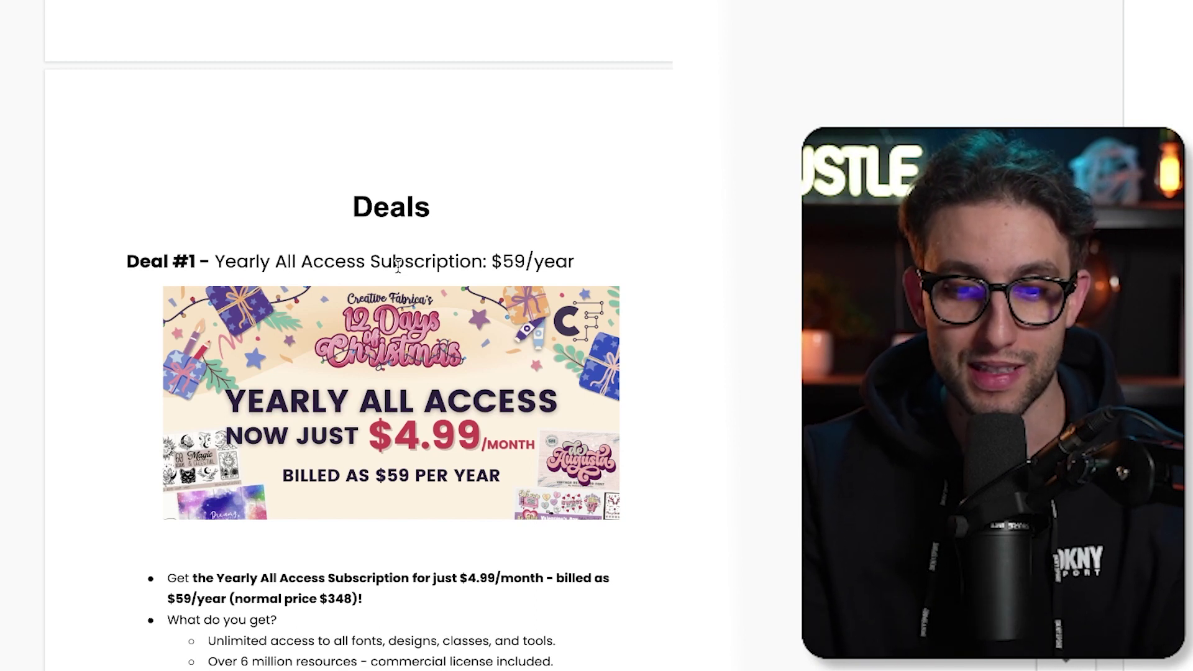
scroll(398, 266, down, 1)
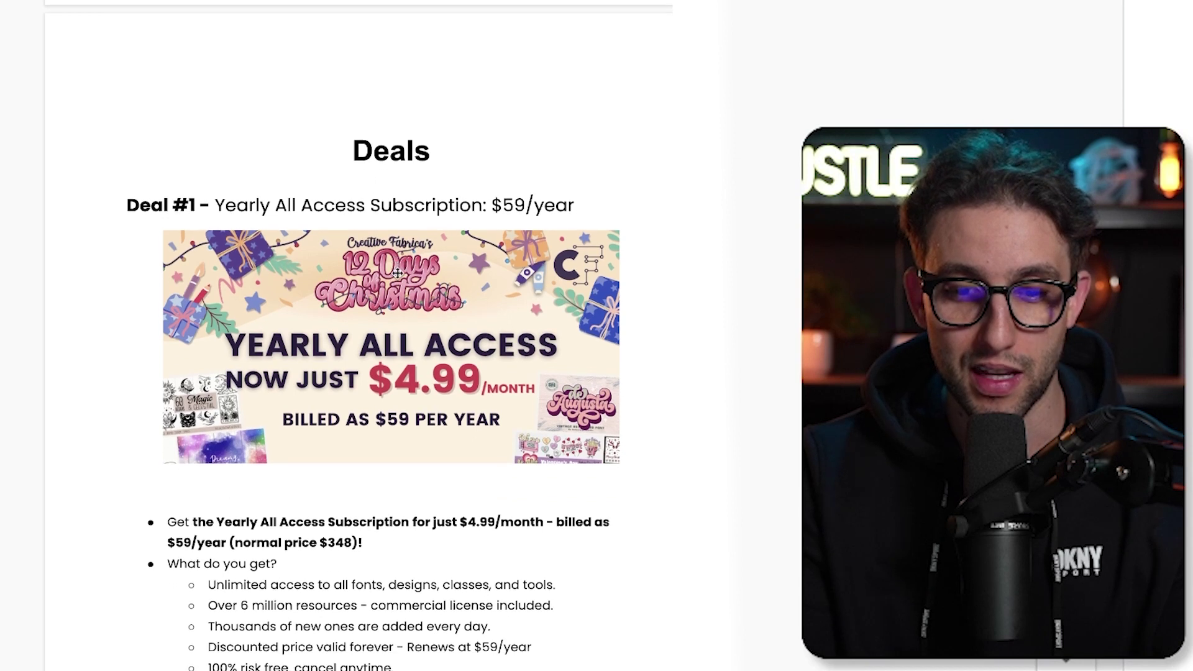
scroll(406, 404, down, 1)
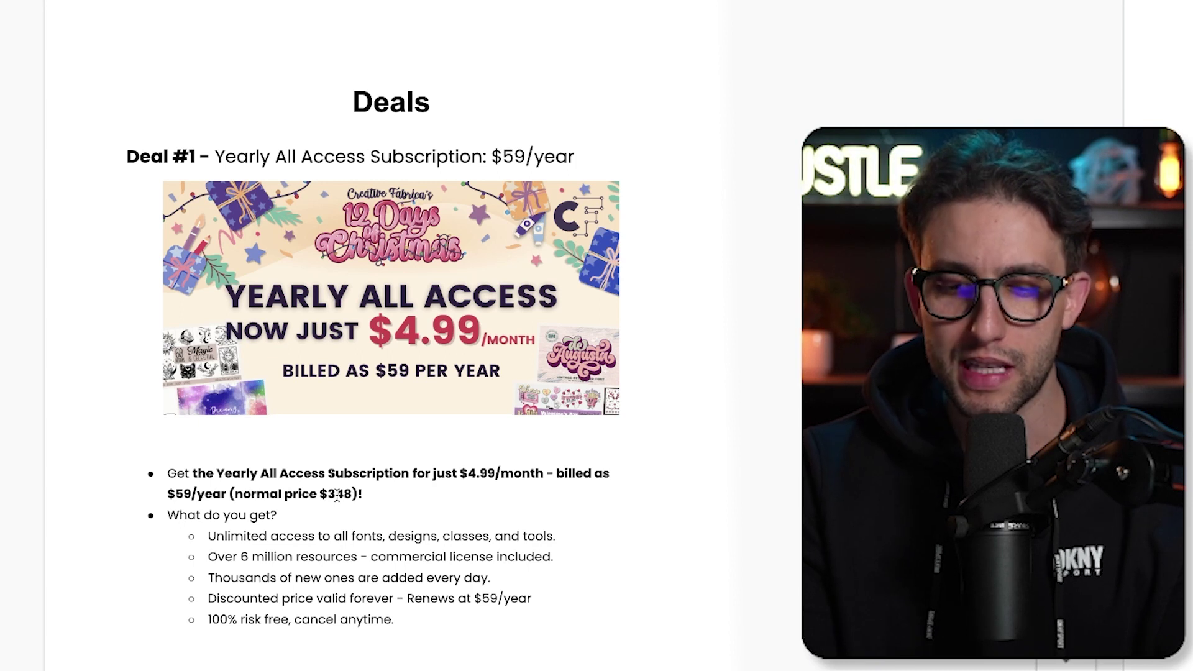
scroll(337, 495, down, 2)
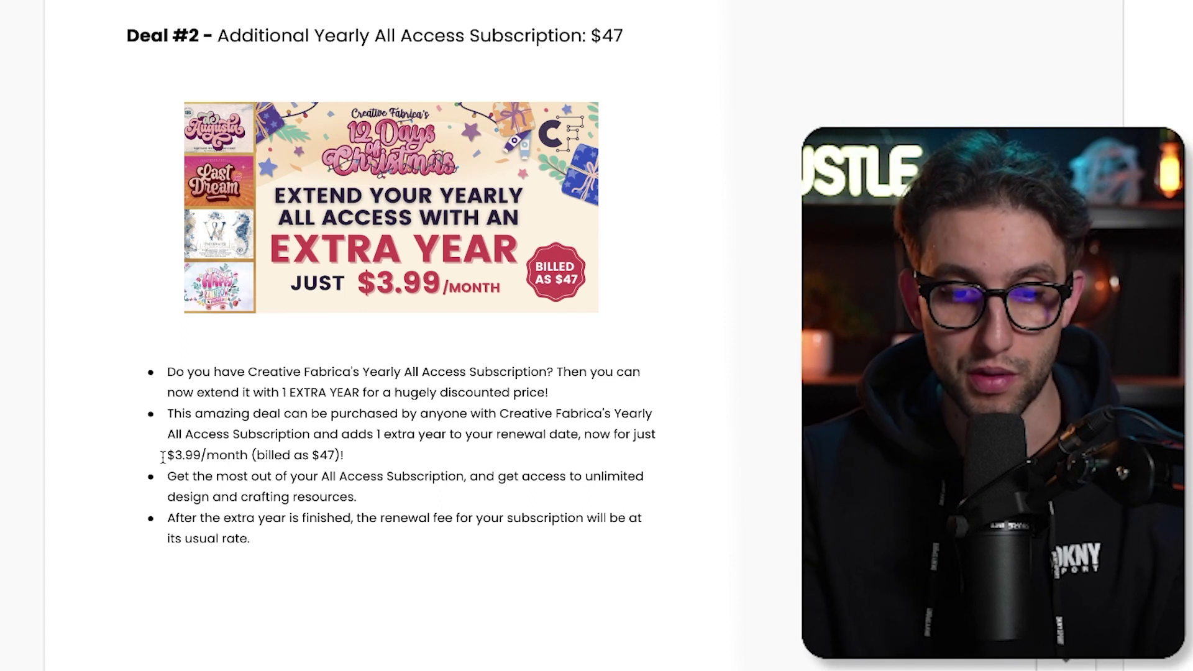
scroll(163, 447, down, 1)
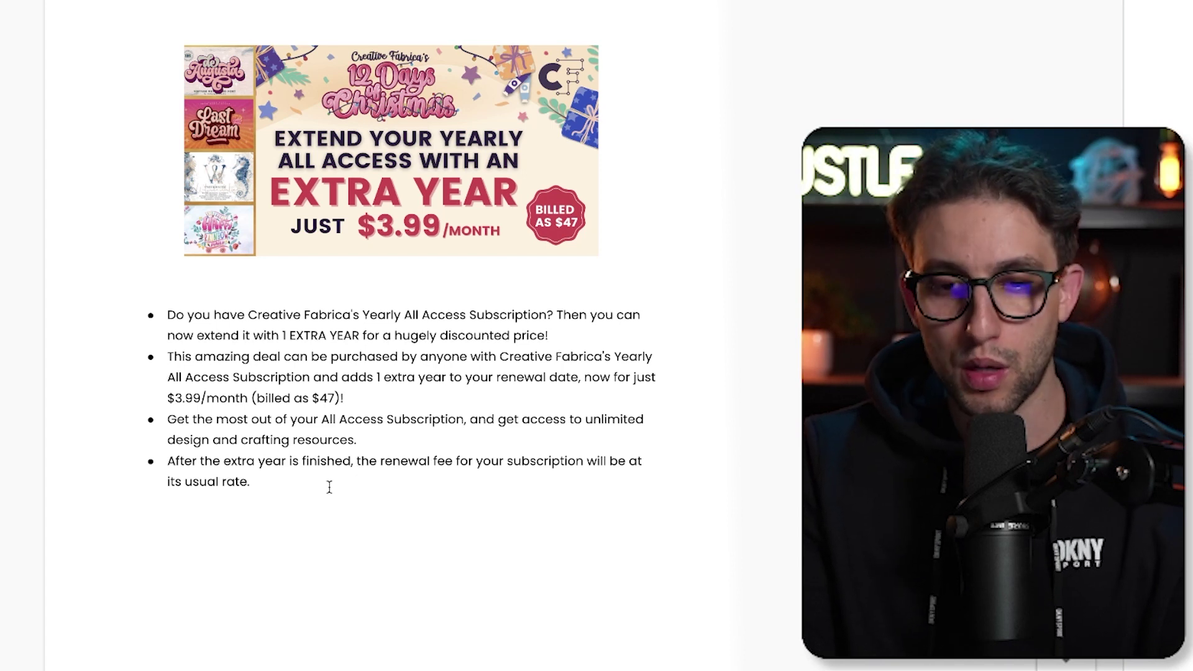
scroll(329, 487, up, 15)
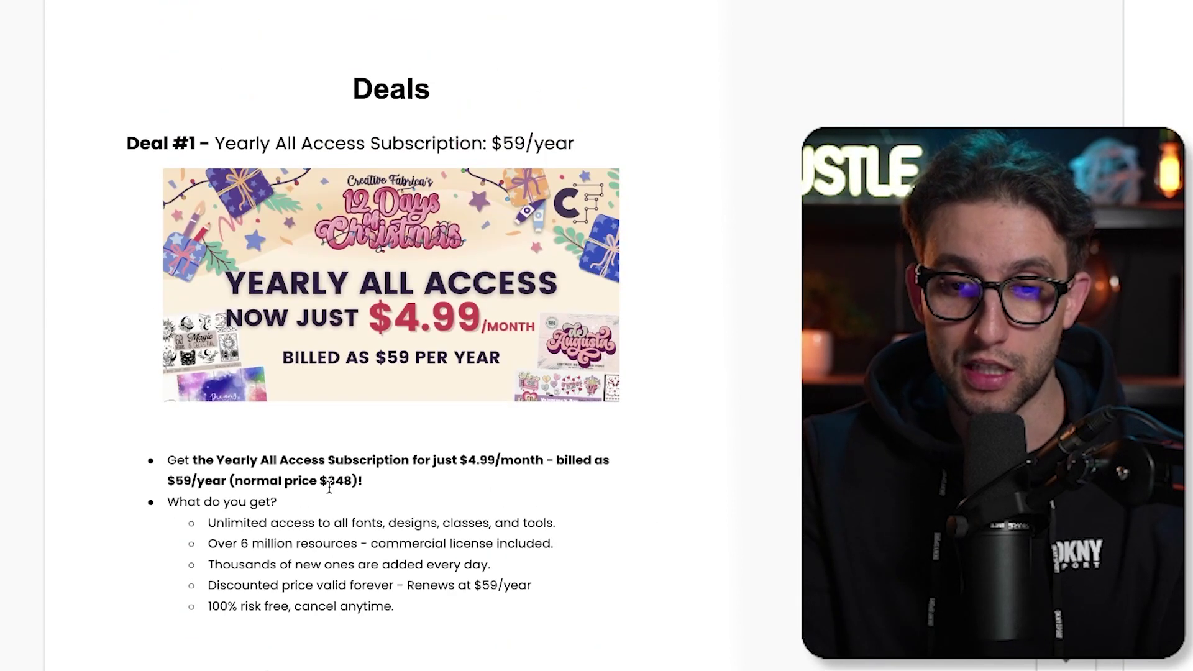